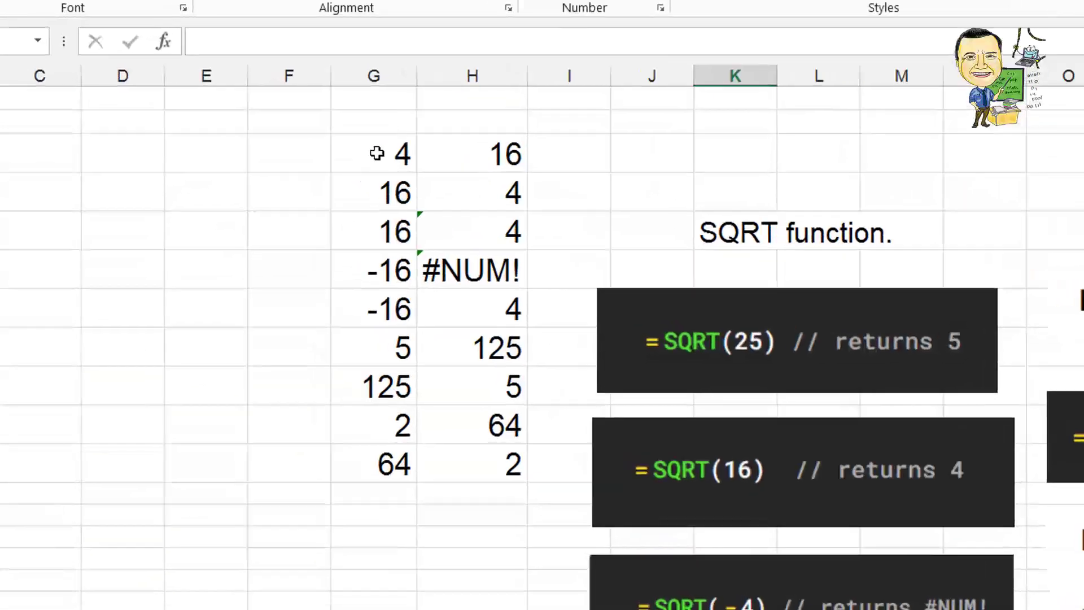
Inspect the formula that squares the input 4 to give 16
left_click(377, 153)
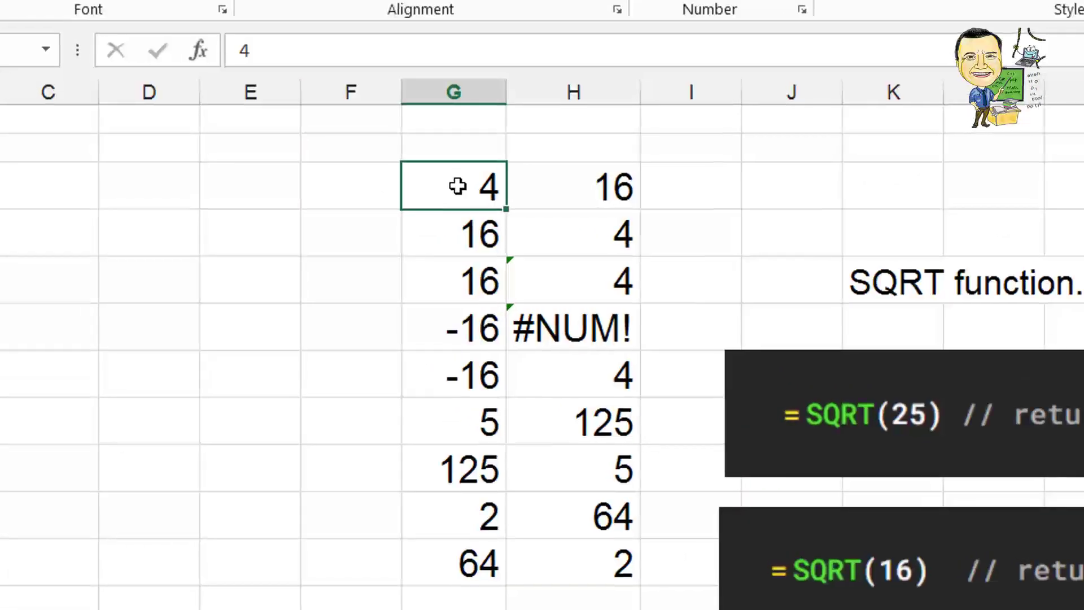
left_click(486, 157)
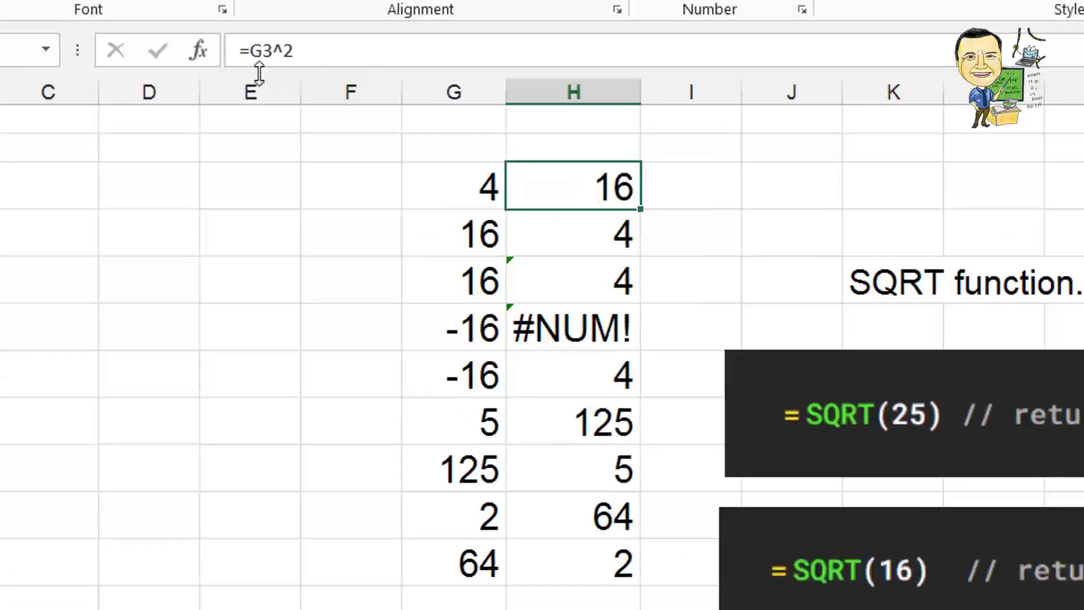
left_click(462, 195)
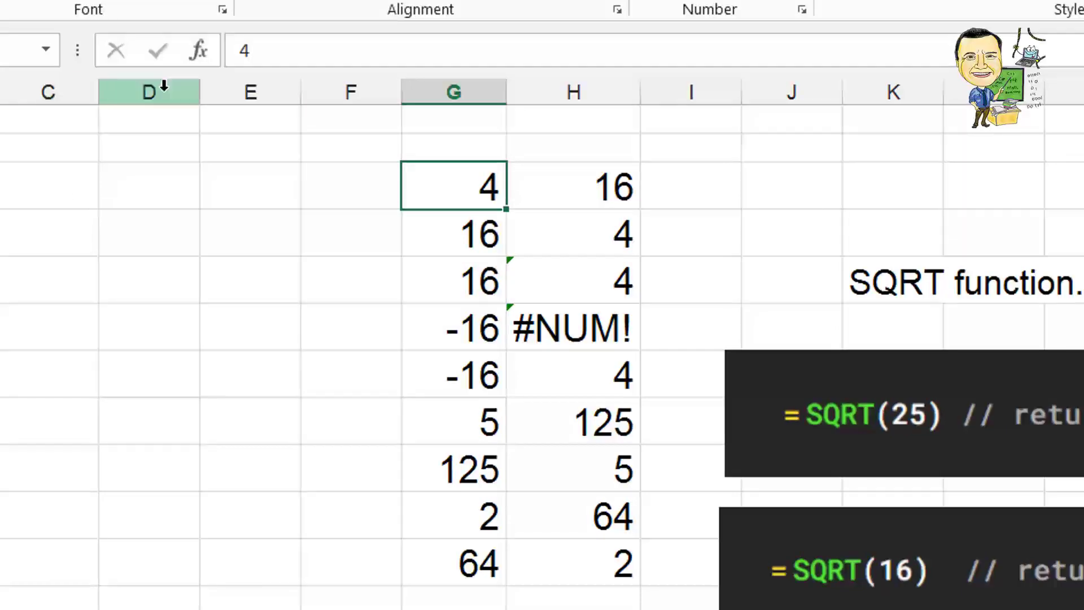
left_click(570, 185)
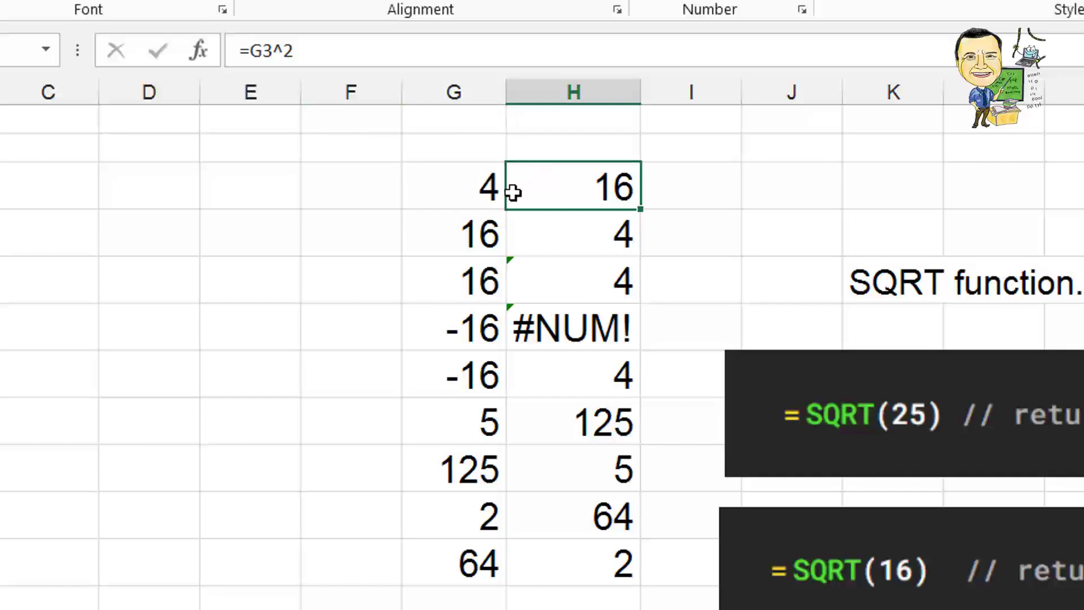
left_click(485, 200)
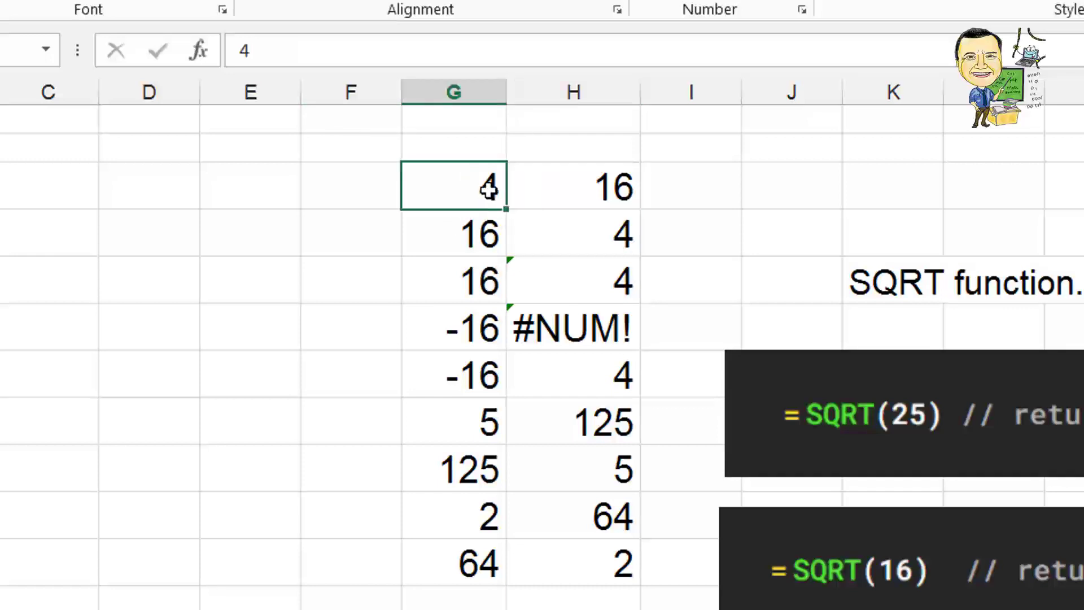
left_click(571, 190)
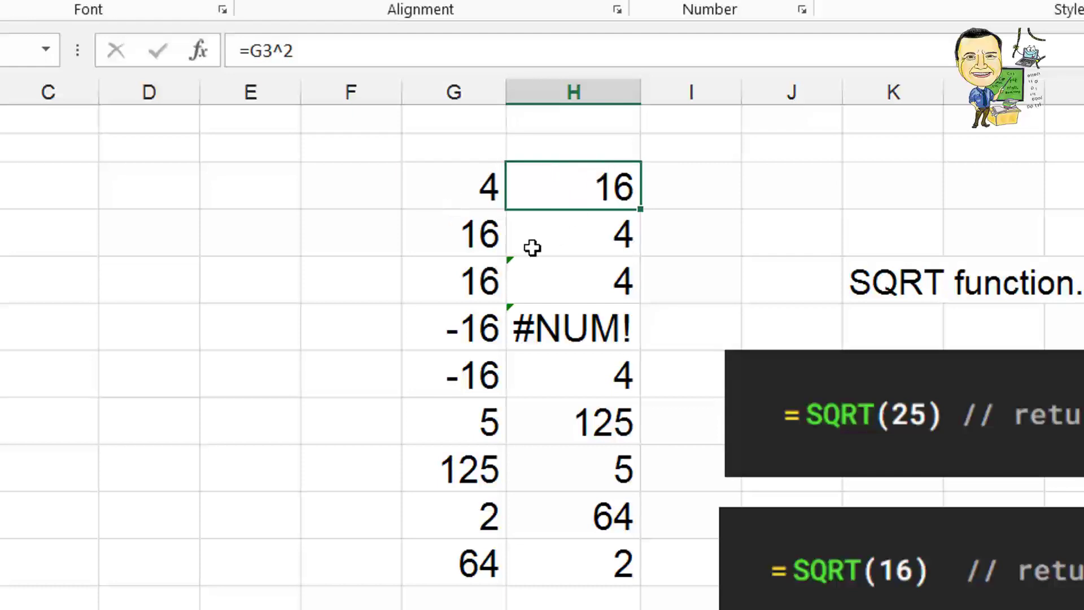
Inspect the SQRT formula that returns 4 for the input 16
left_click(480, 240)
left_click(562, 241)
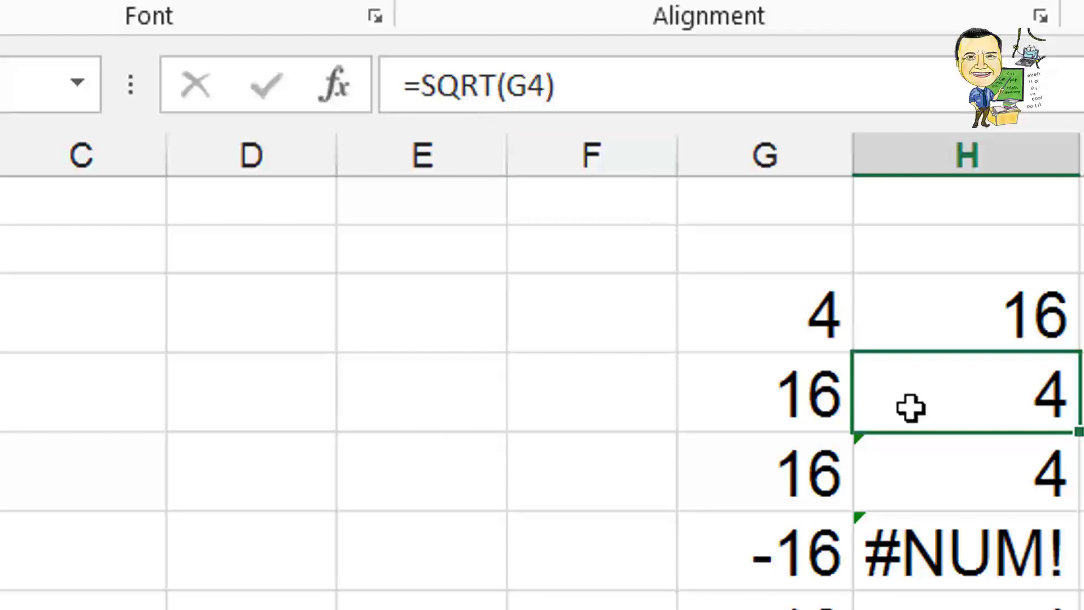
left_click(772, 419)
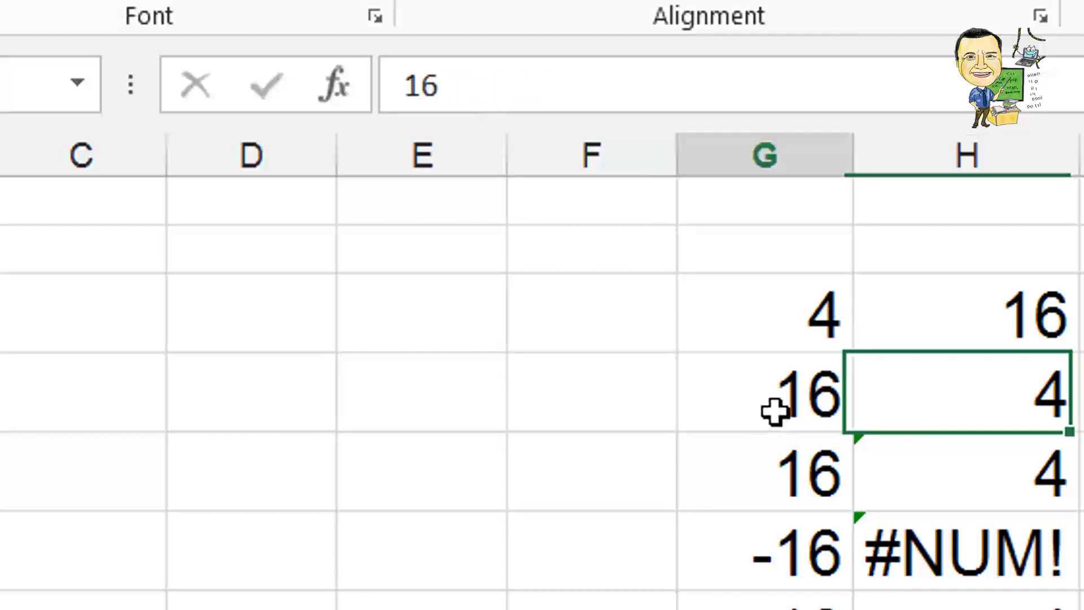
left_click(960, 404)
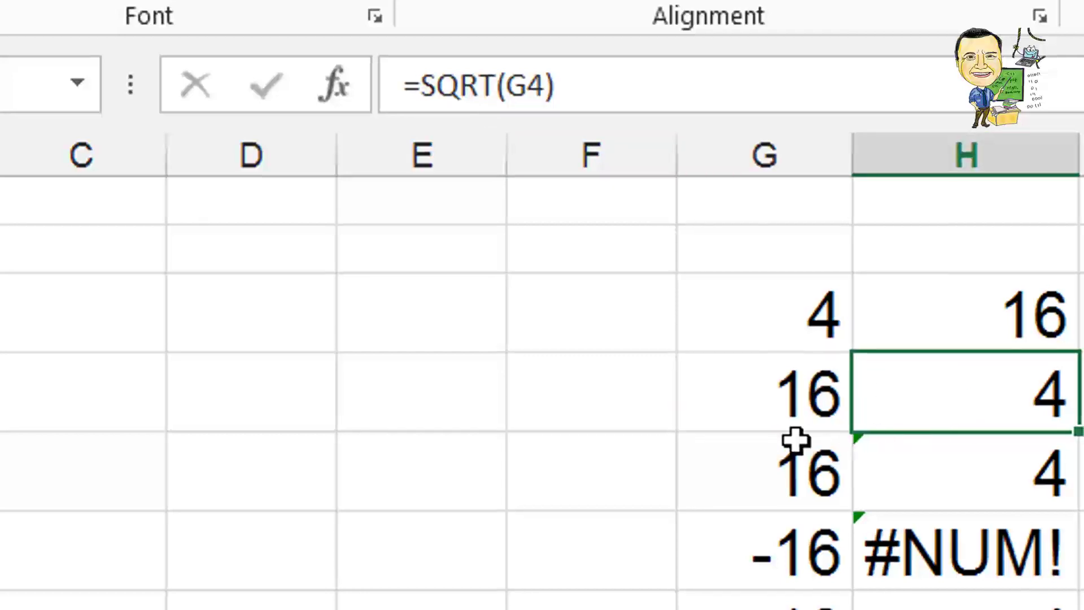
left_click(619, 317)
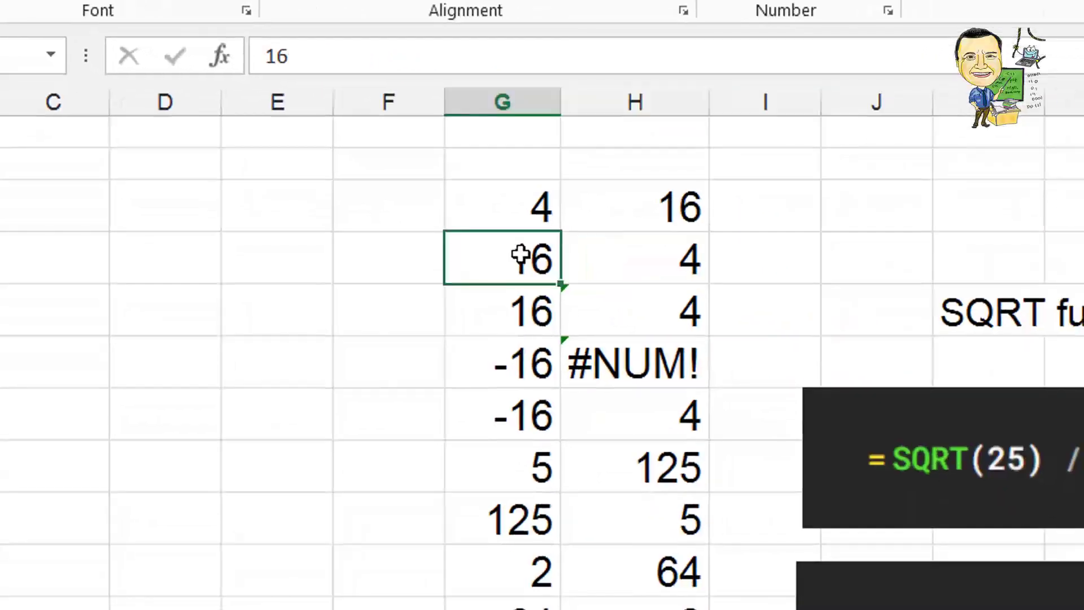
left_click(619, 266)
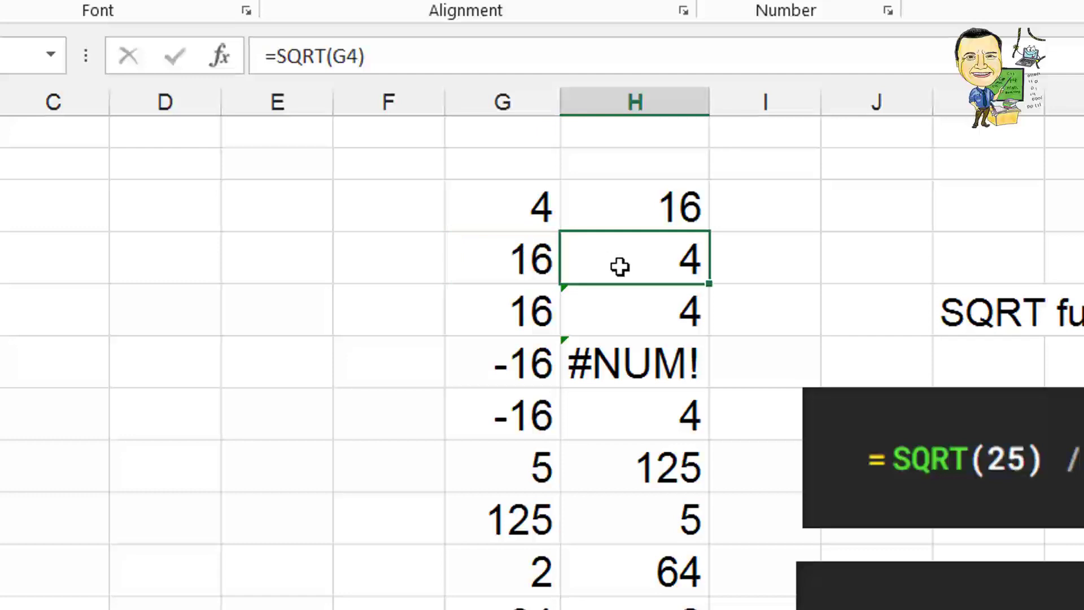
Compare the one-half power square-root formula for 16 with the SQRT formula
left_click(547, 308)
left_click(632, 312)
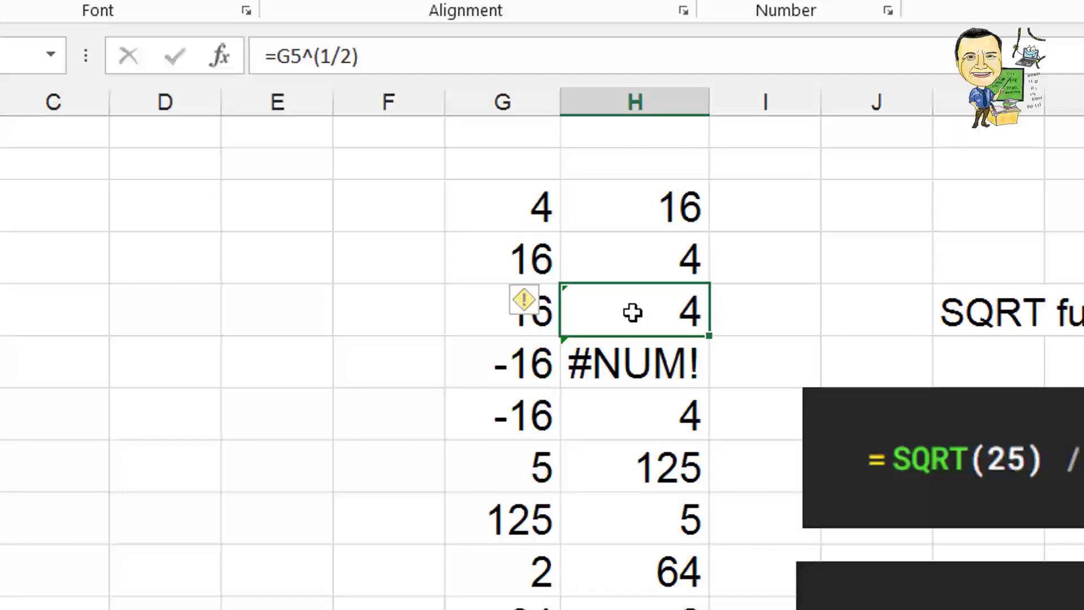
left_click(653, 257)
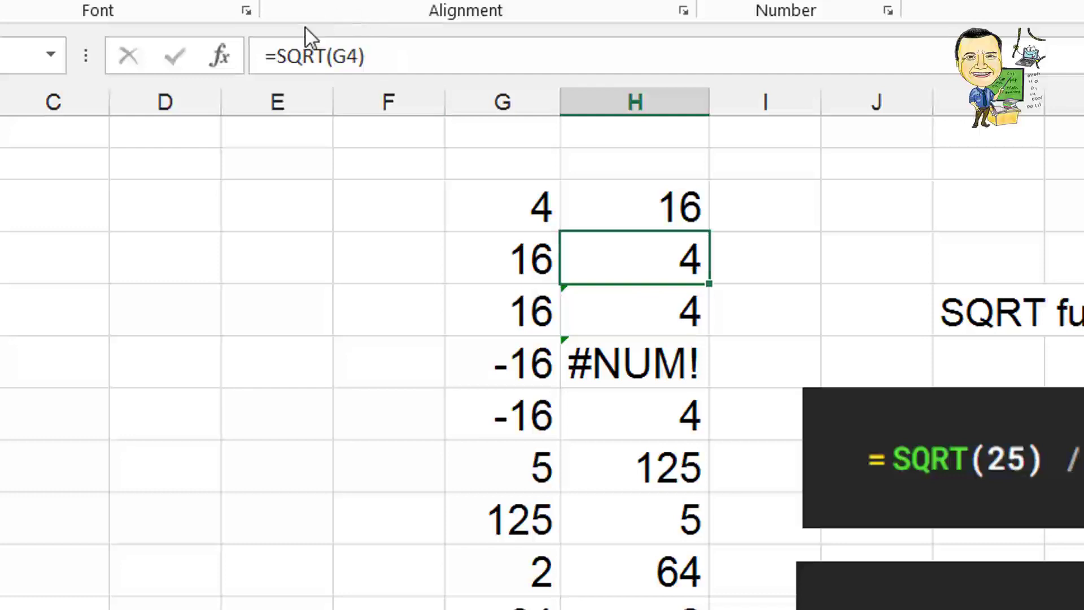
left_click(650, 300)
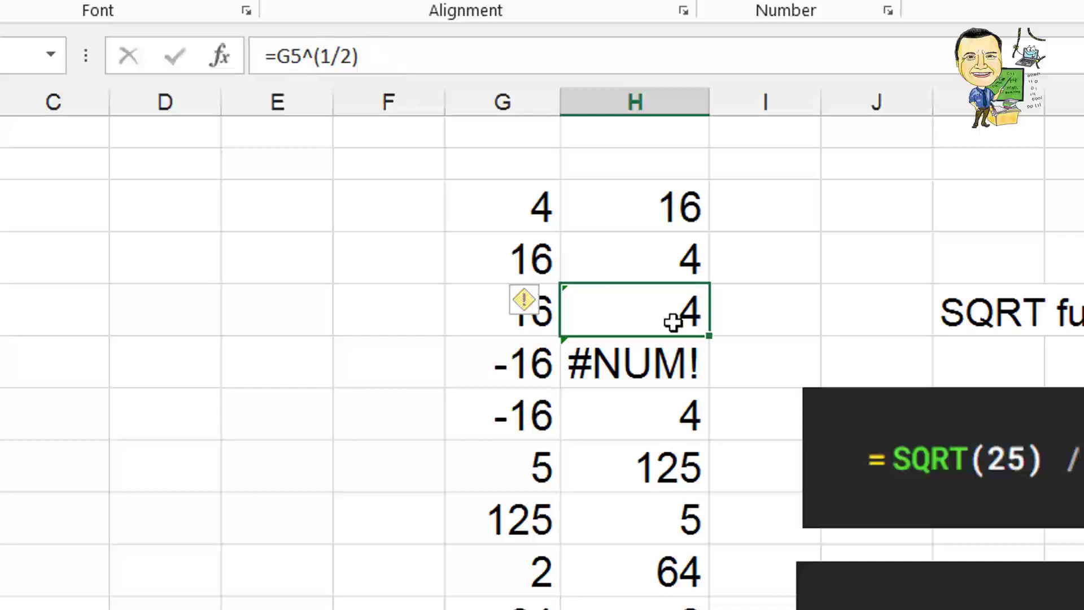
left_click(661, 246)
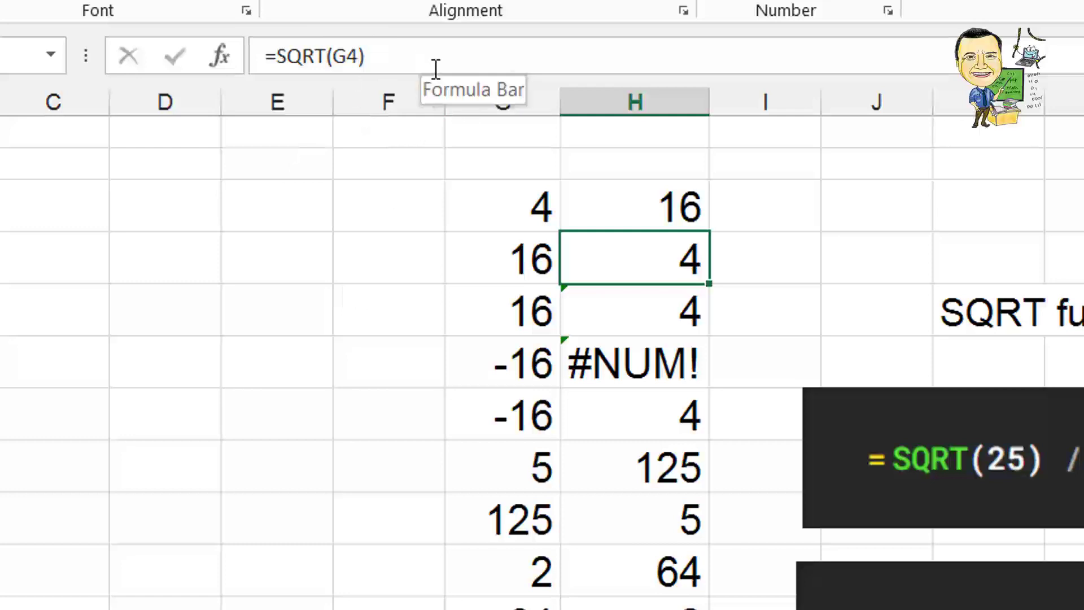
left_click(589, 311)
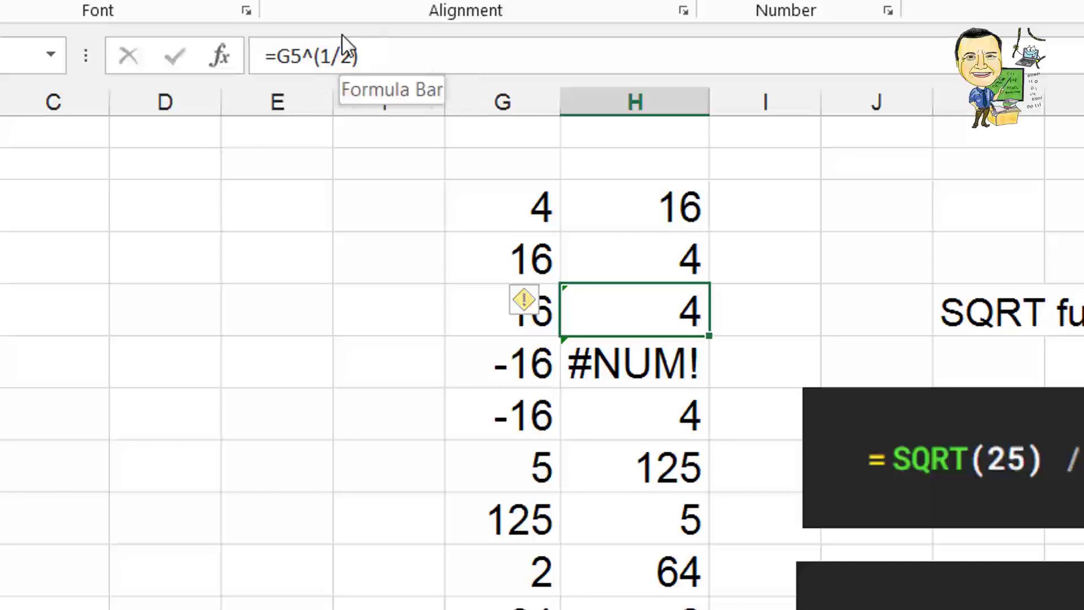
left_click(276, 301)
left_click(712, 310)
left_click(667, 316)
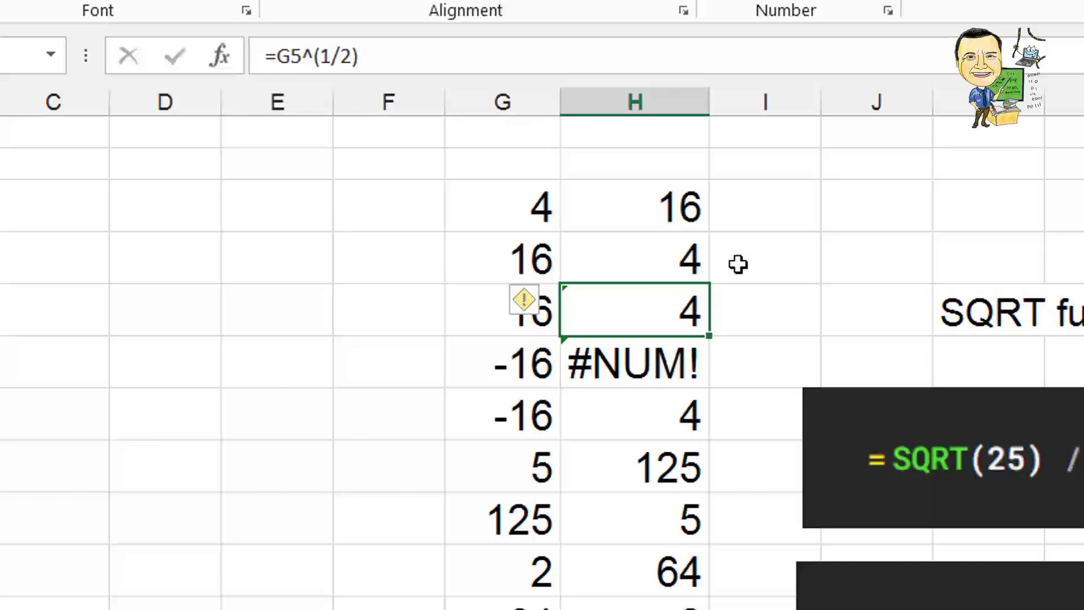
left_click(637, 216)
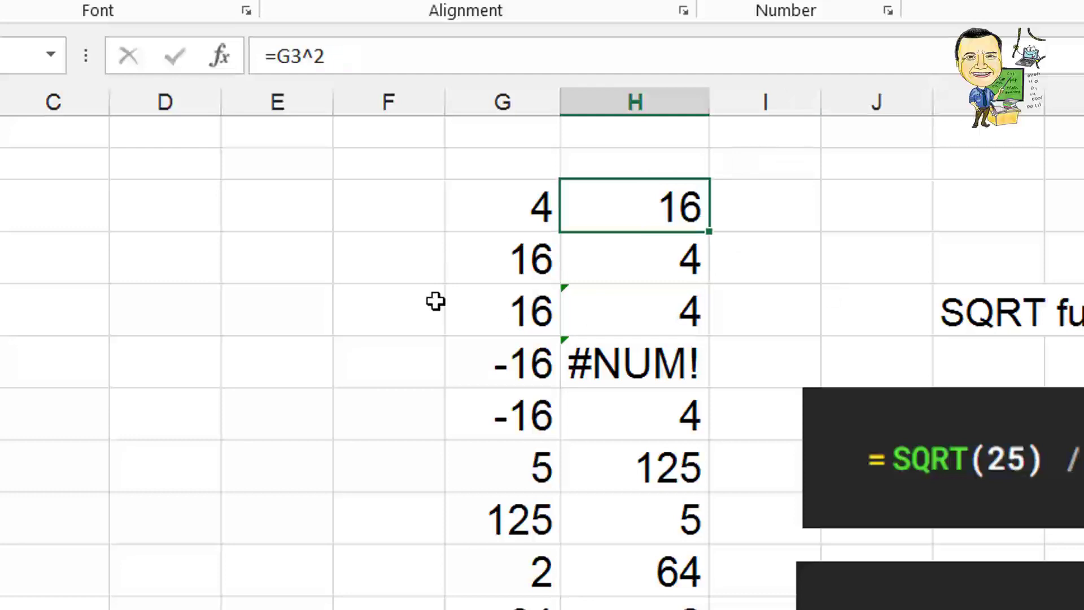
left_click(643, 312)
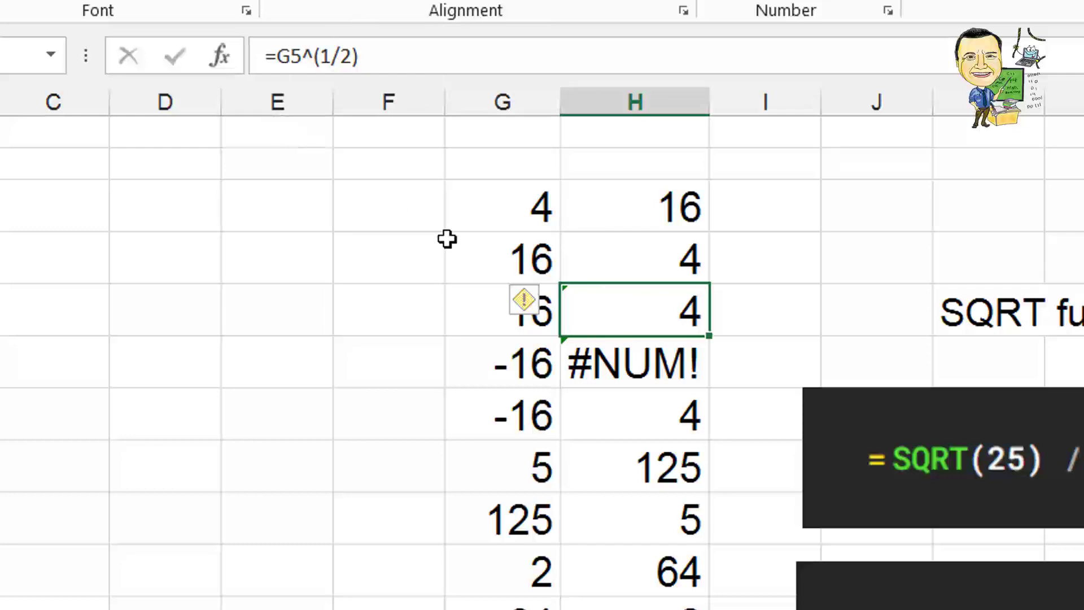
Inspect SQRT of -16 giving #NUM! and the ABS-wrapped version returning 4
left_click(591, 363)
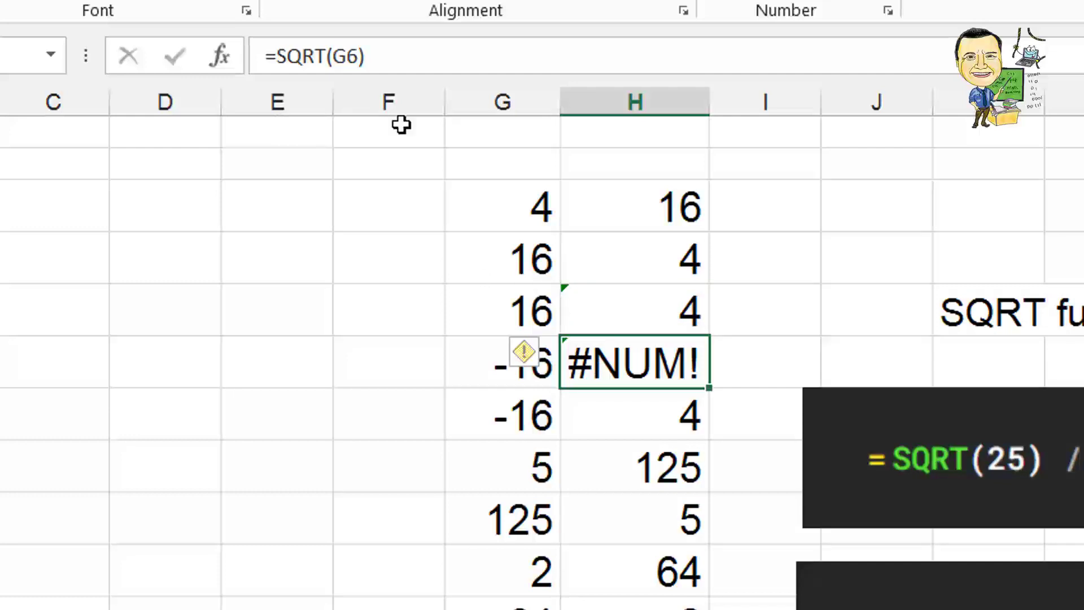
left_click(489, 368)
left_click(597, 367)
left_click(519, 424)
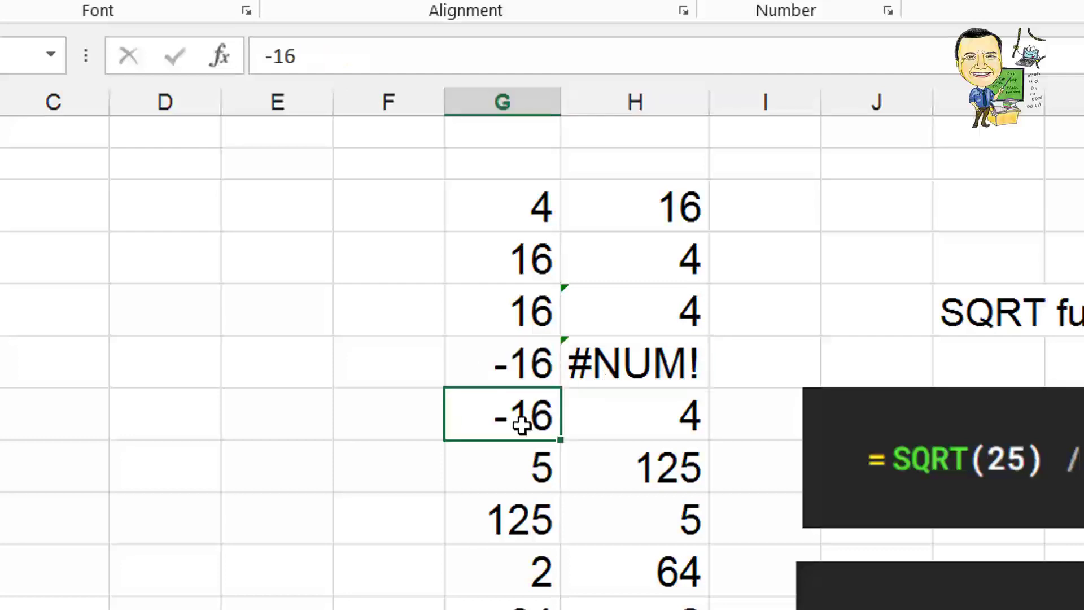
left_click(582, 422)
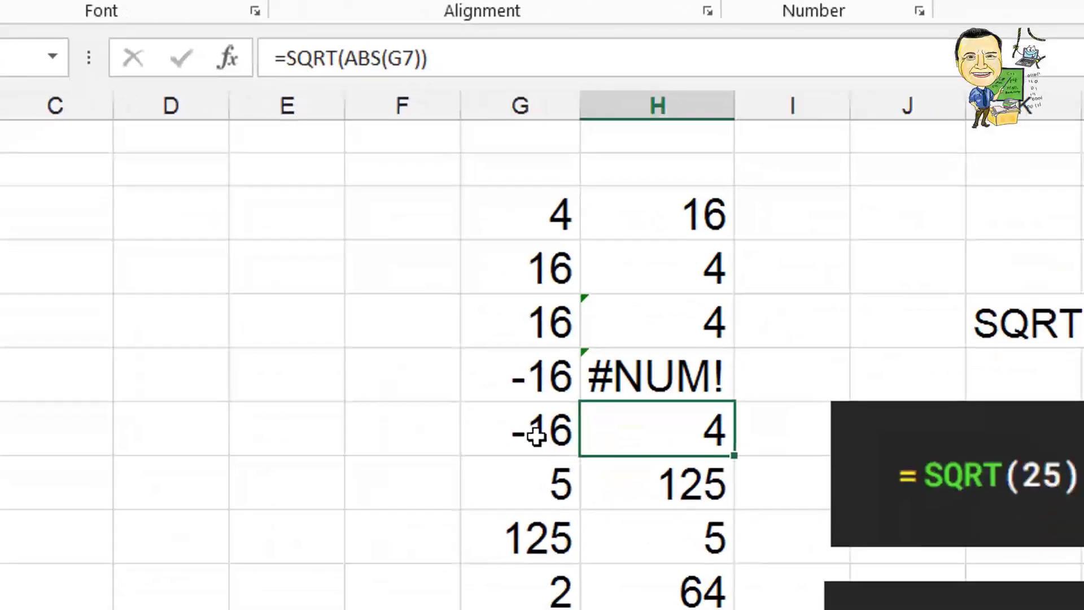
left_click(537, 436)
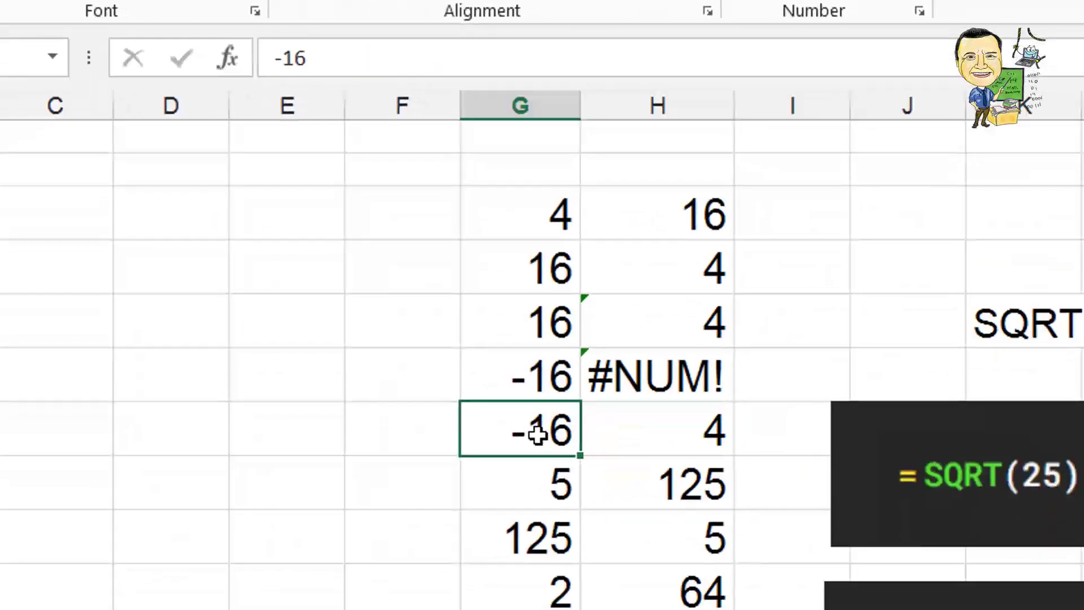
left_click(639, 431)
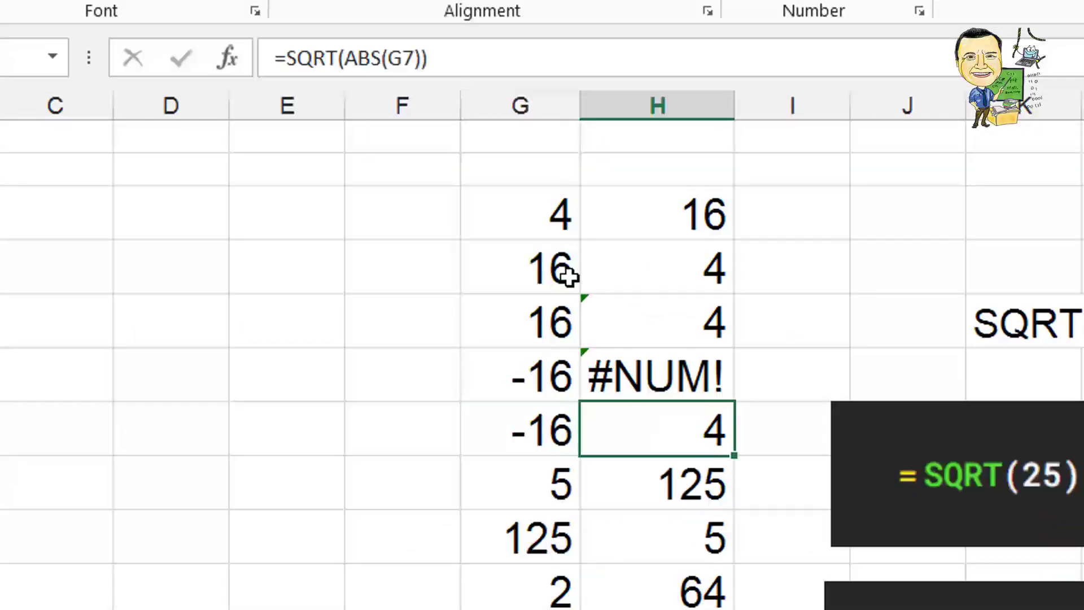
left_click(377, 63)
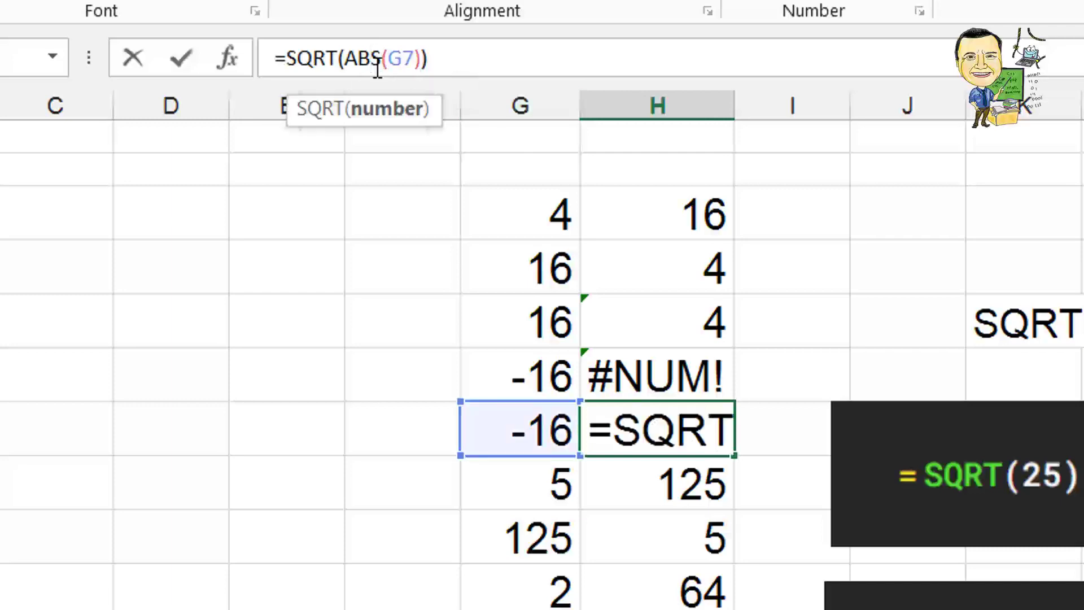
left_click(329, 534)
left_click(667, 439)
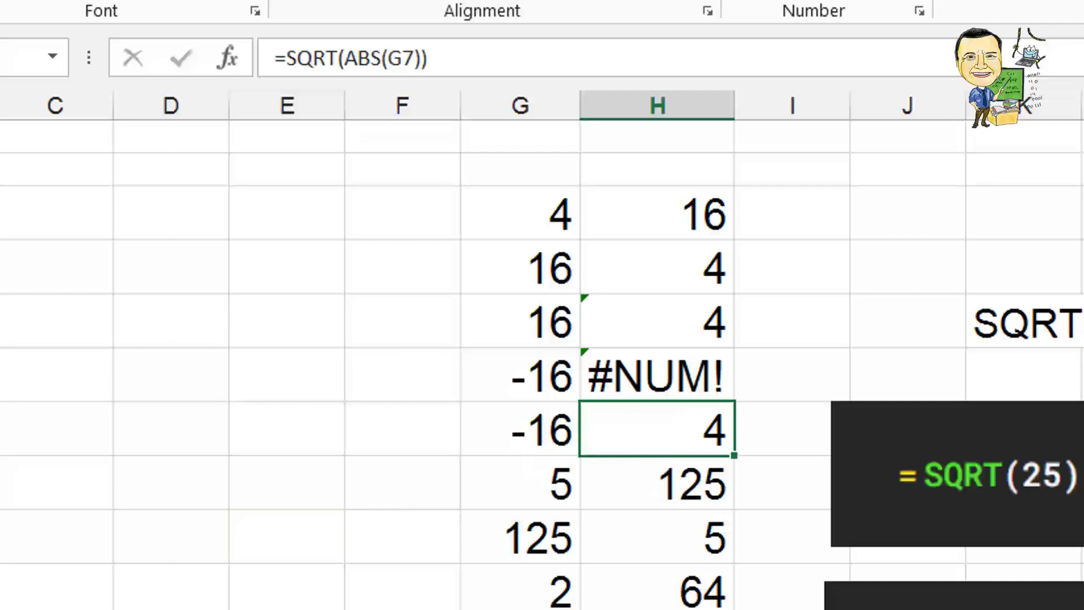
Inspect the cube formula turning 5 into 125 and the one-third power cube root
left_click(554, 483)
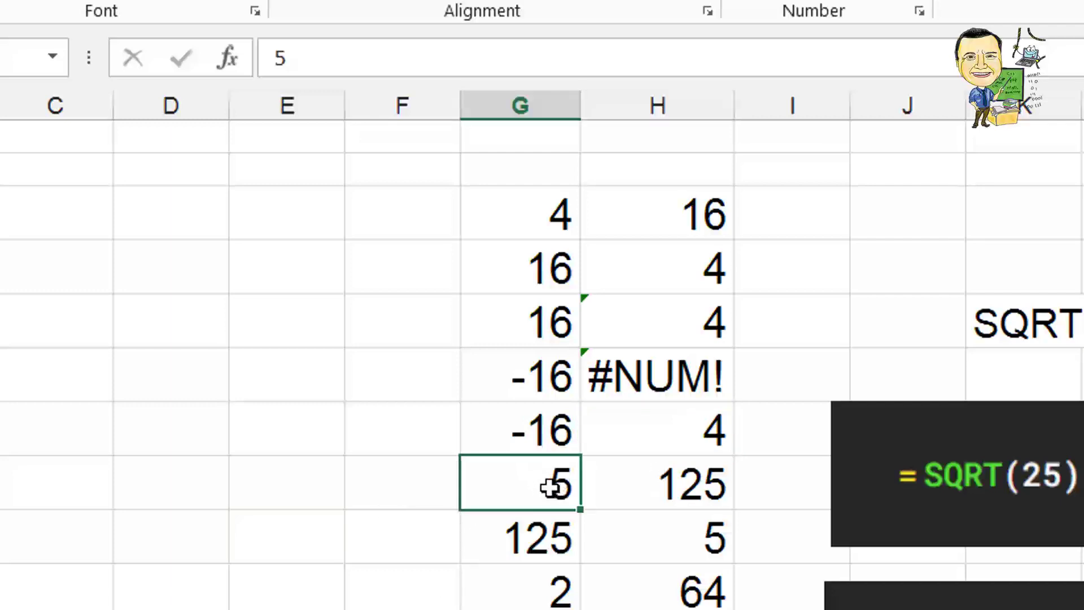
left_click(659, 487)
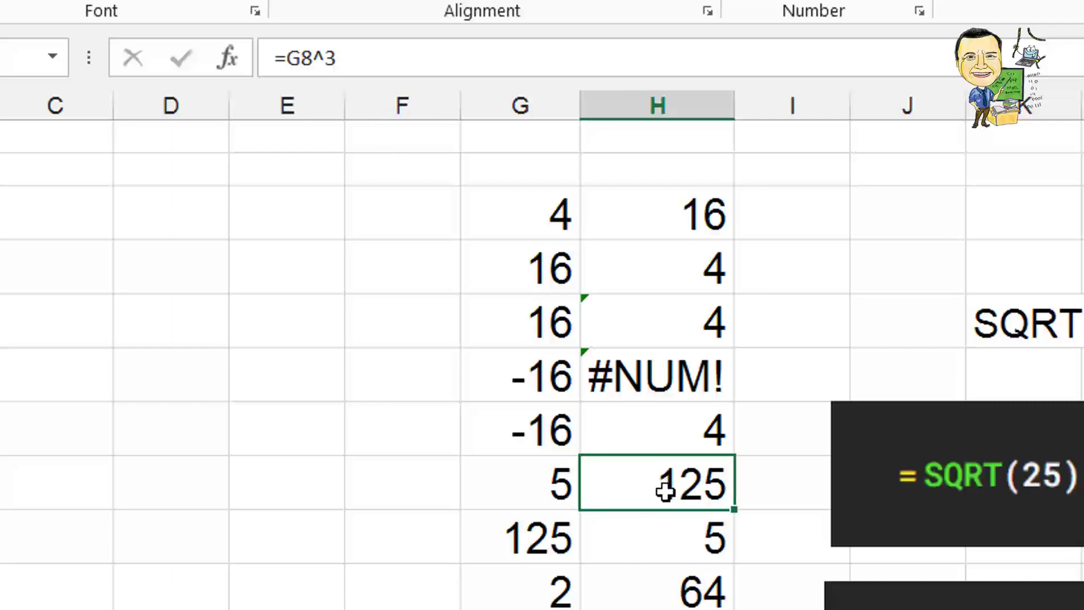
left_click(528, 545)
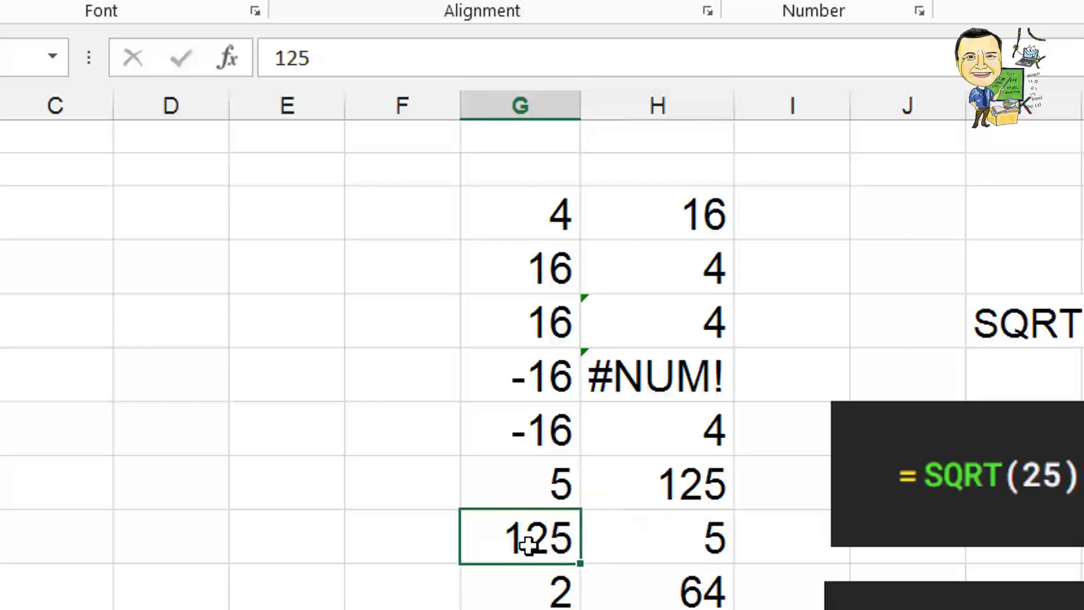
left_click(604, 537)
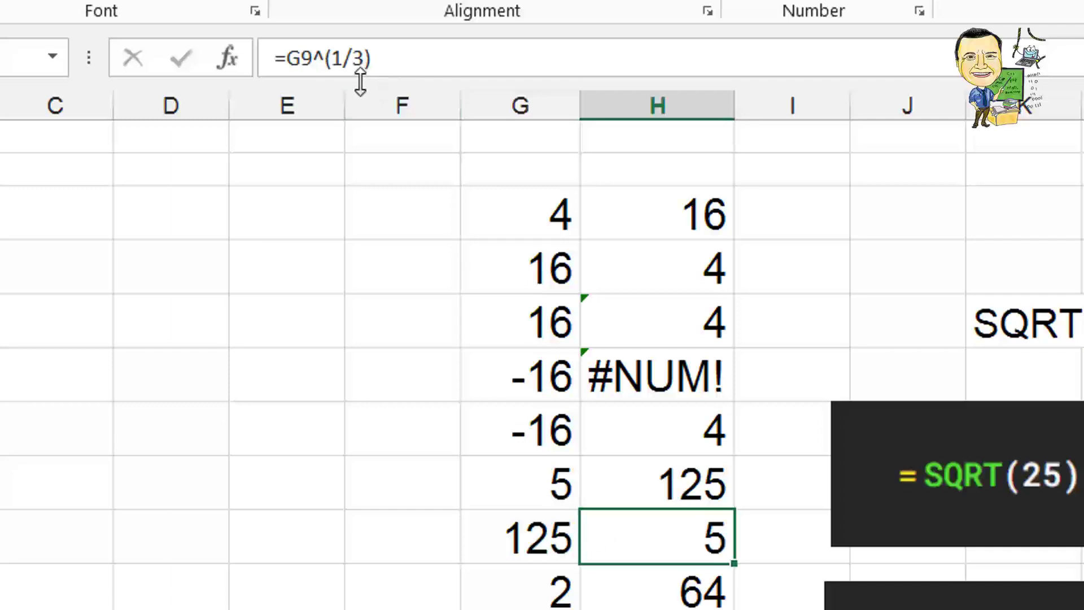
left_click(651, 518)
left_click(629, 470)
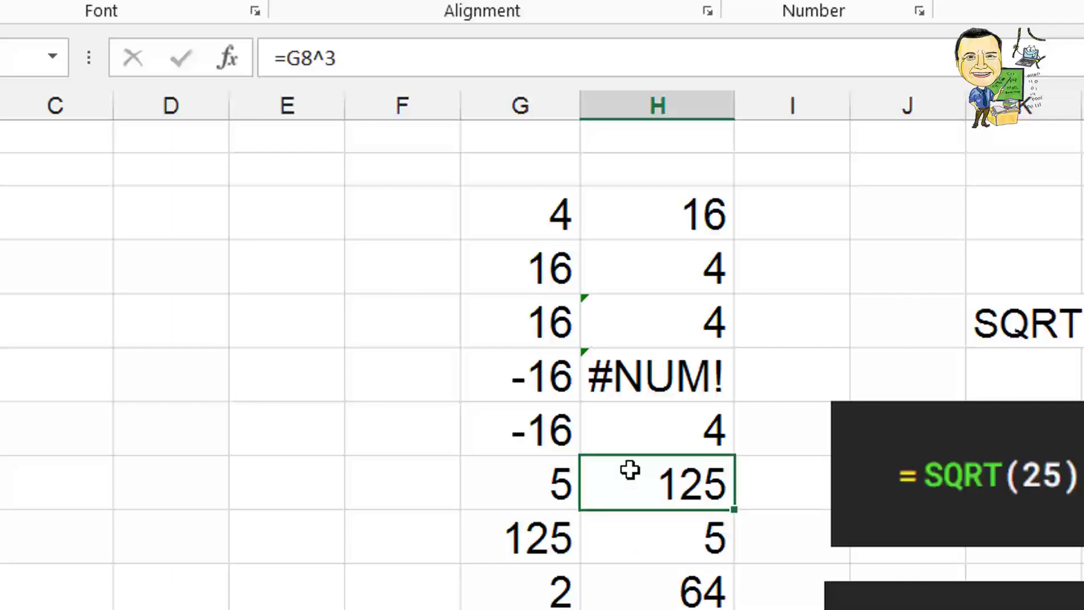
left_click(631, 541)
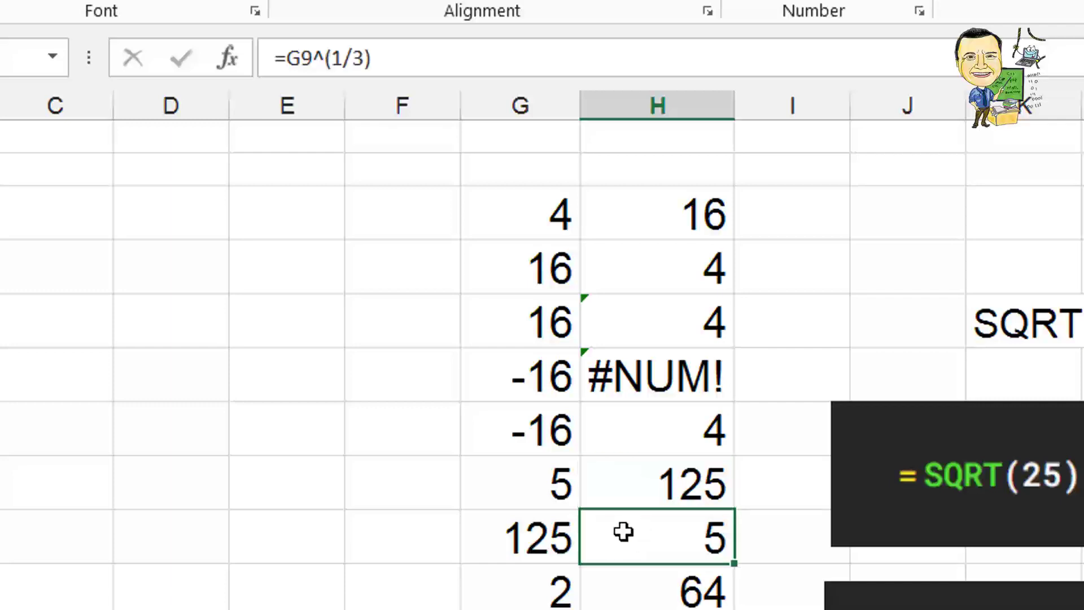
Inspect the sixth-power formula for 2 and the sixth-root formula for 64
left_click(551, 588)
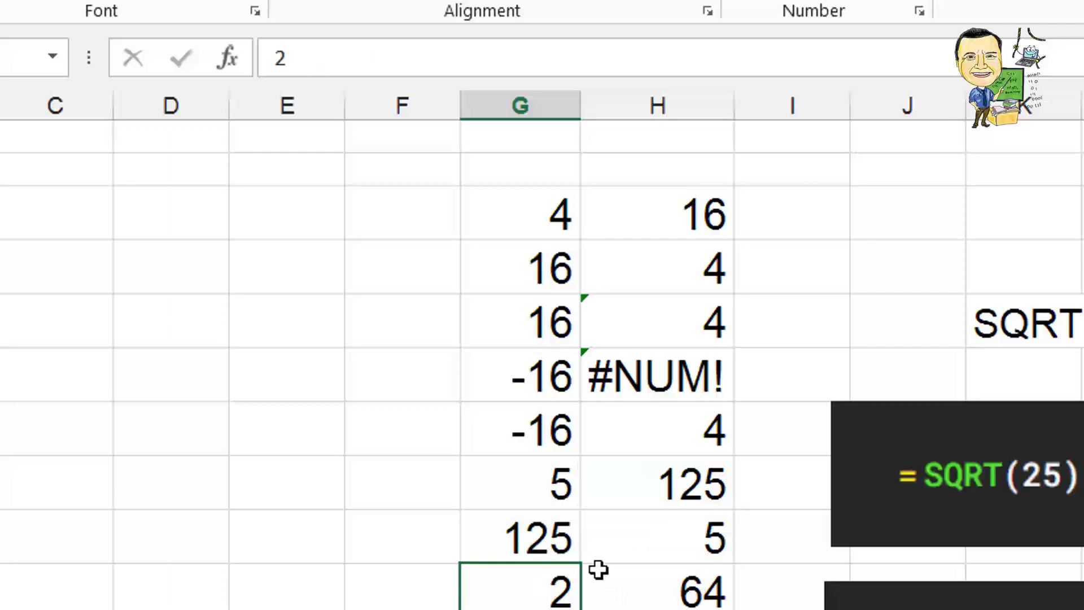
left_click(644, 593)
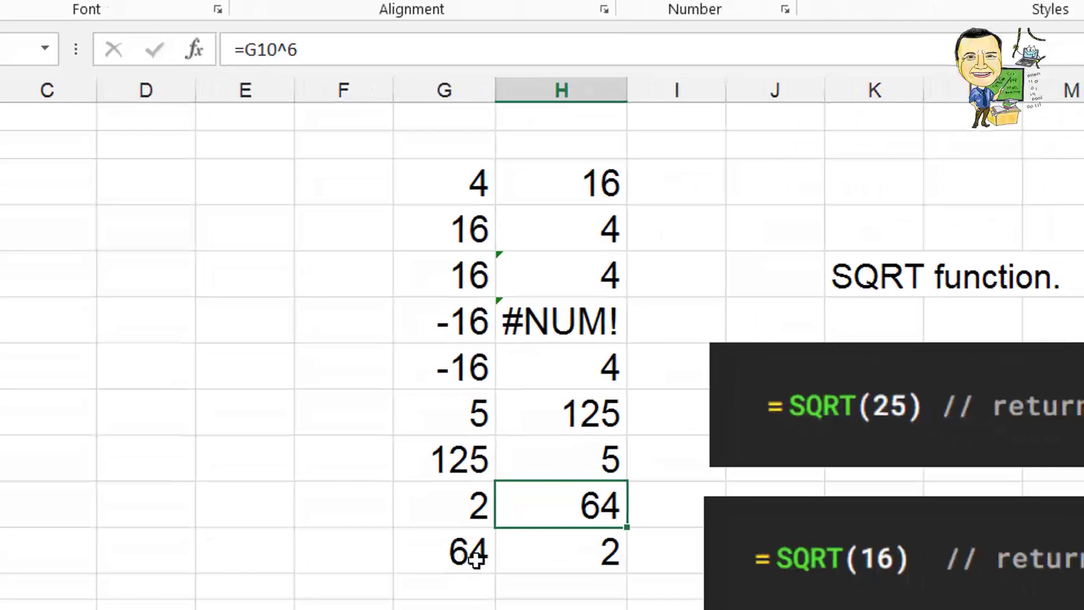
left_click(468, 552)
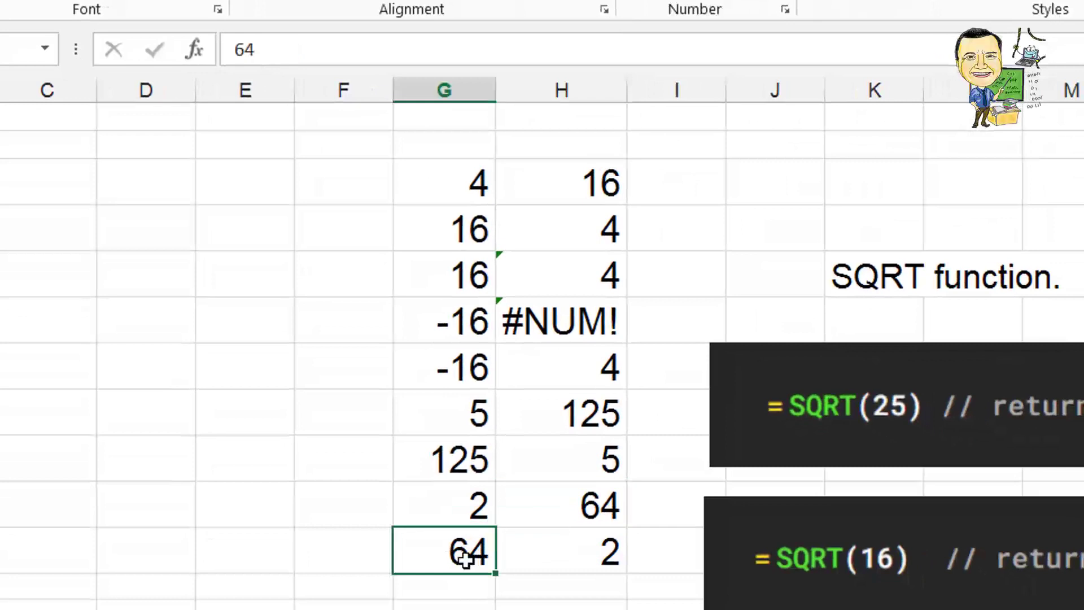
left_click(556, 557)
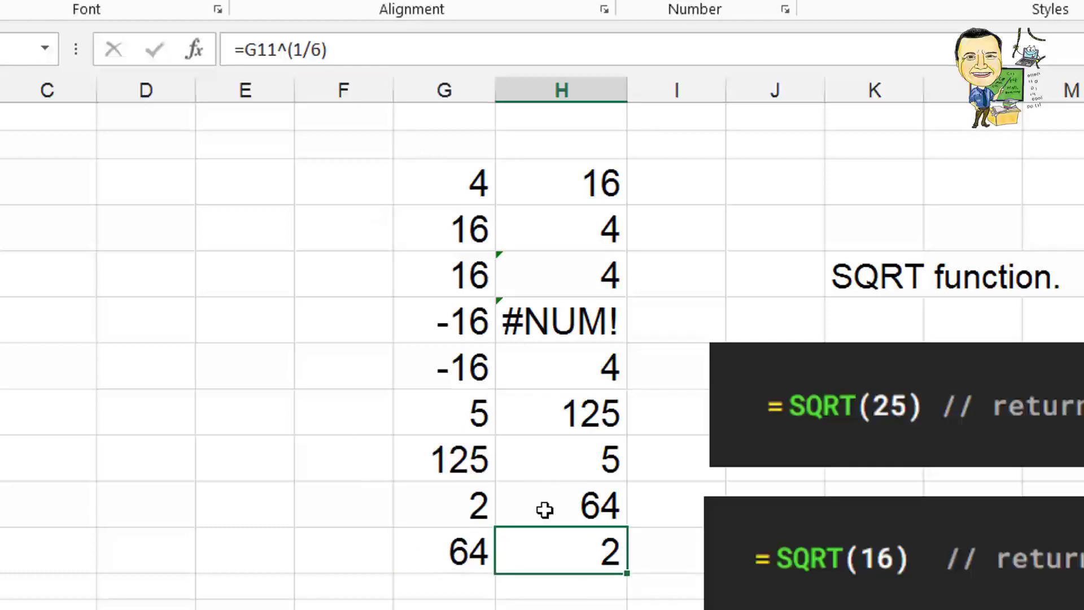
Review the column H results, including the SQRT, SQRT-of-ABS and cube formulas
mouse_move(547, 182)
left_mouse_down()
mouse_move(543, 242)
mouse_move(555, 193)
left_mouse_up()
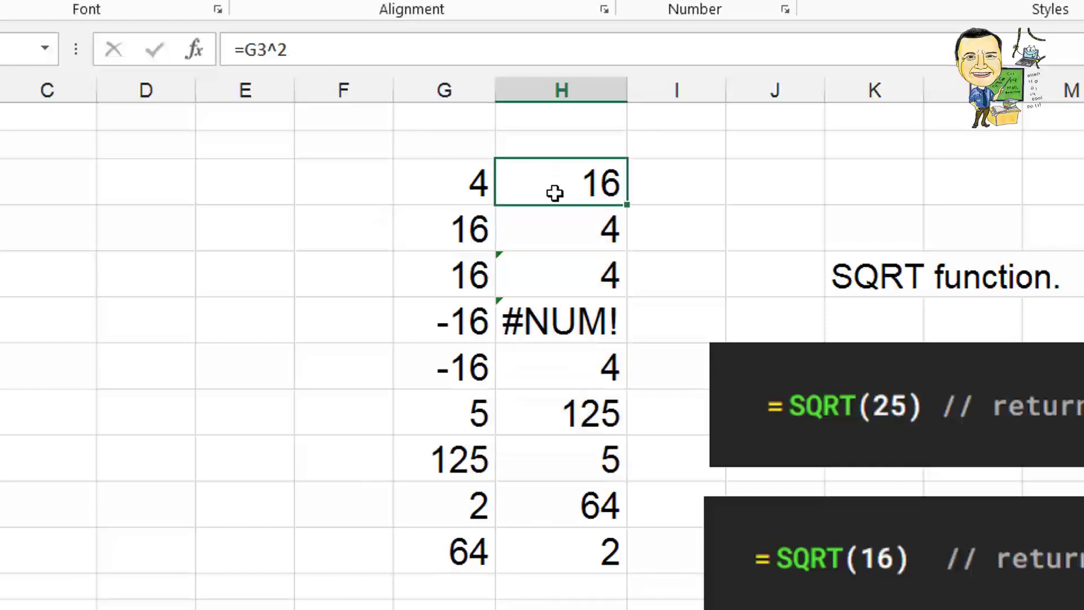
left_click(590, 240)
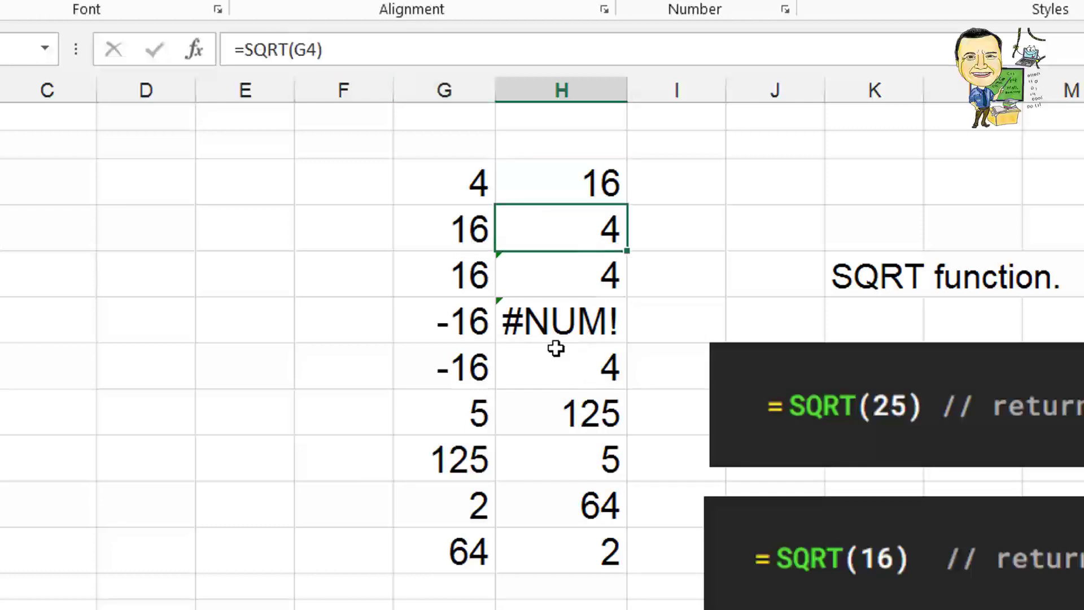
left_click(547, 368)
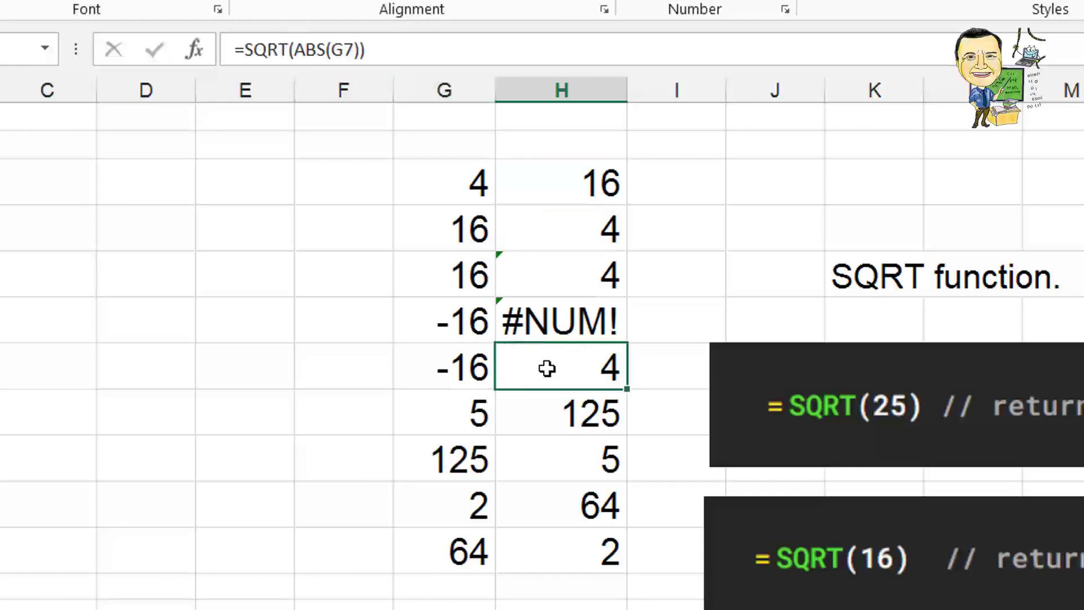
left_click(517, 402)
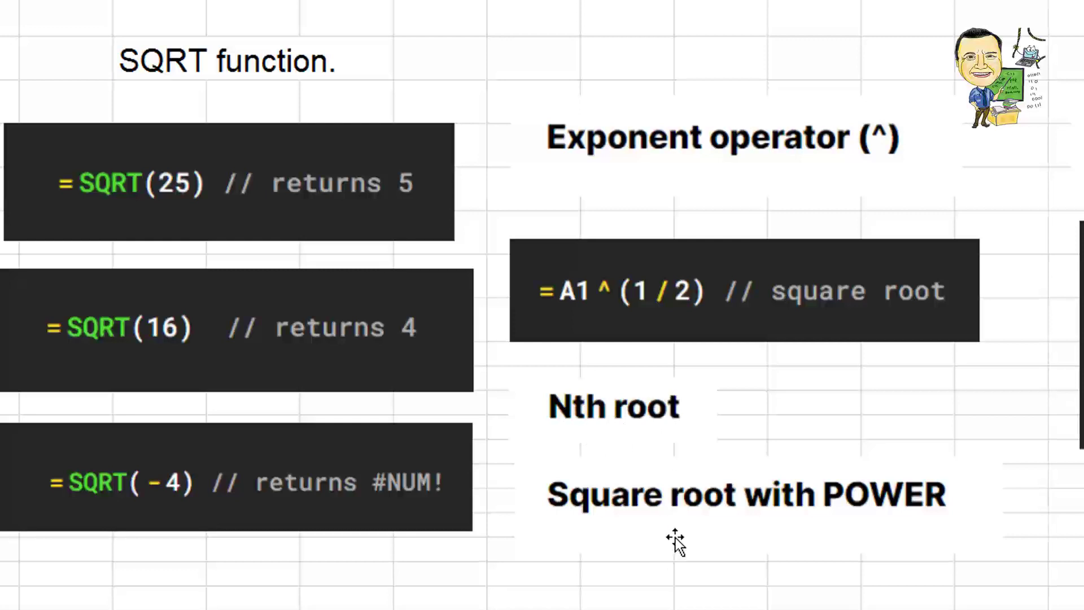
scroll(669, 535, "down", 4)
scroll(669, 535, "up", 4)
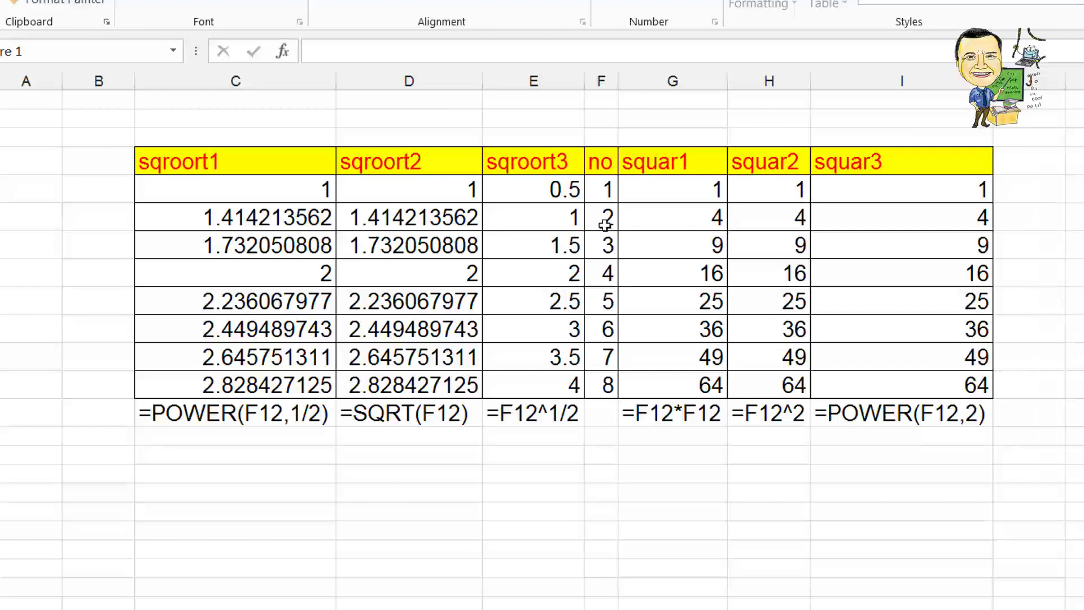
left_click(602, 192)
left_click(684, 197)
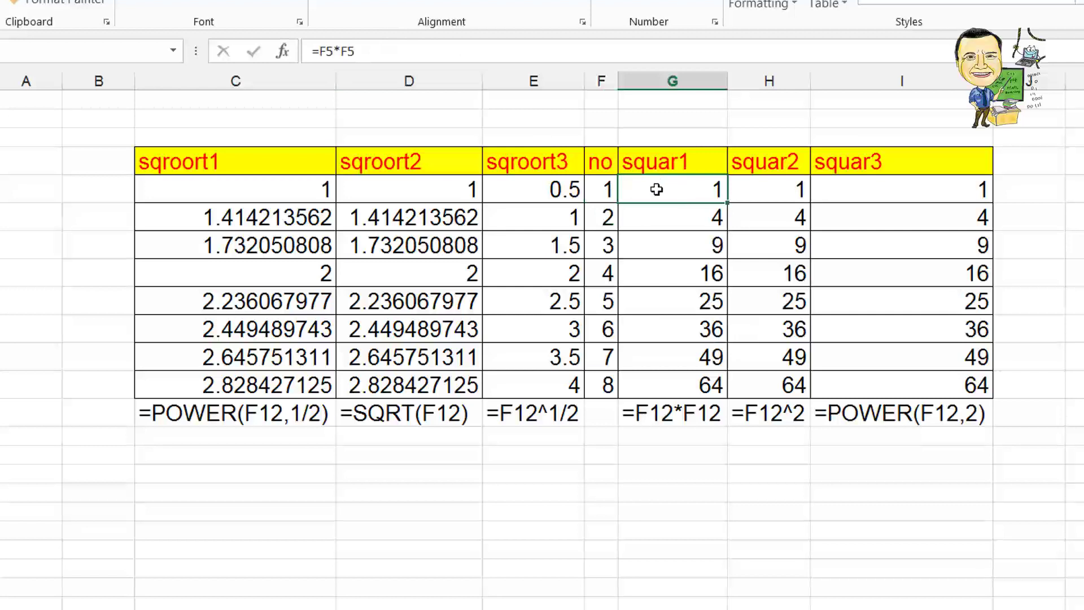
left_click(605, 194)
left_click(648, 196)
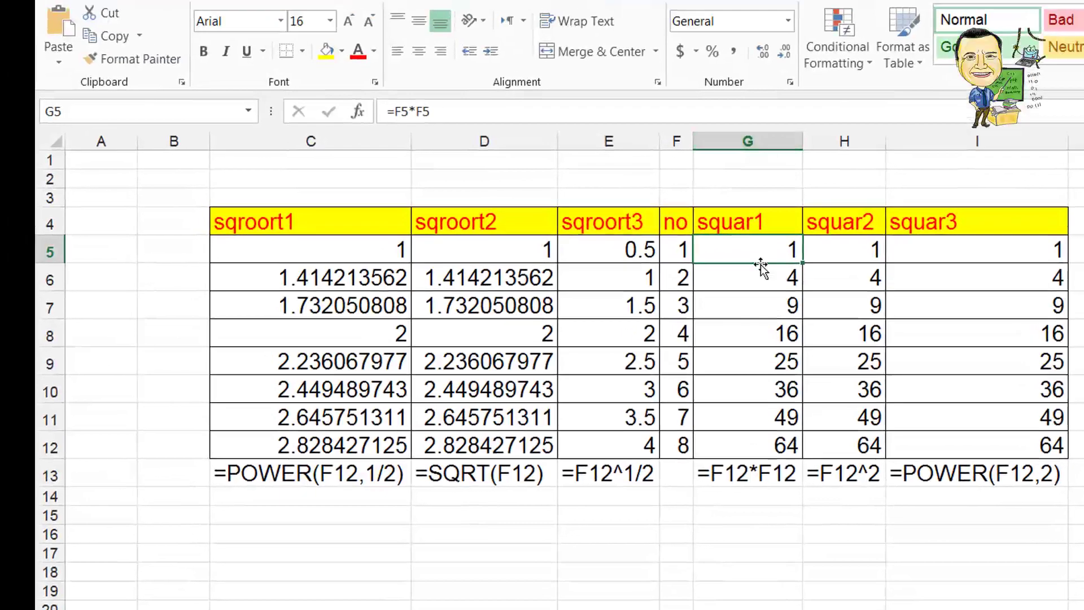
left_click(685, 251)
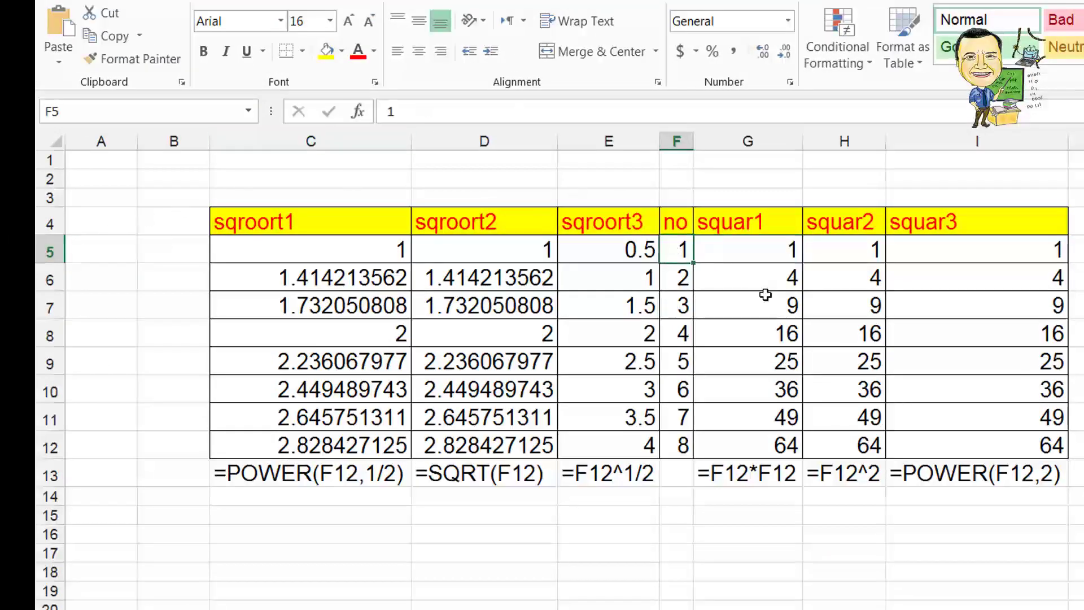
left_click(789, 251)
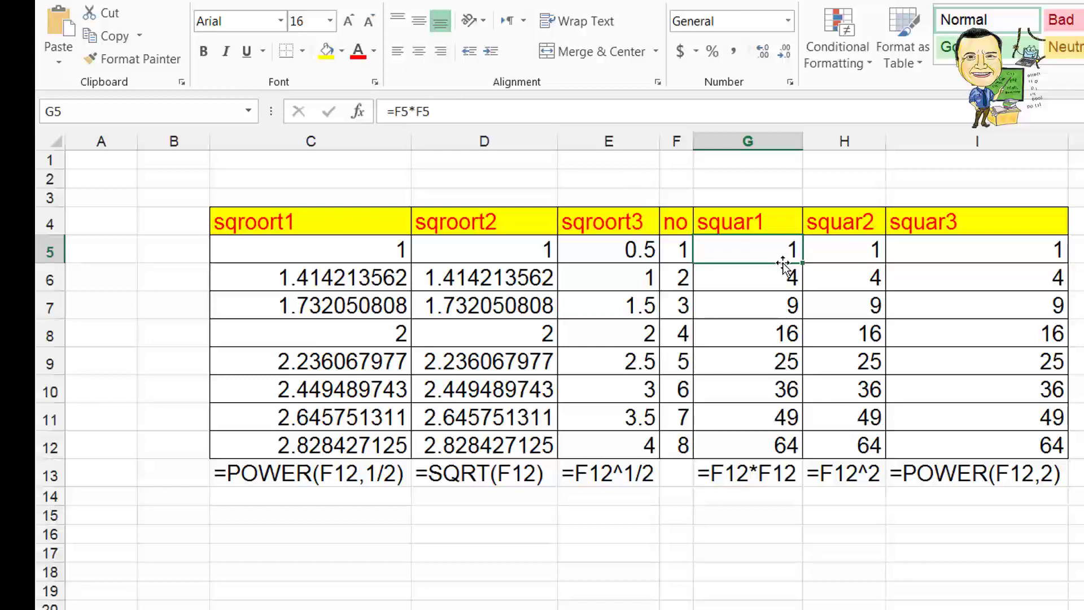
left_click(864, 252)
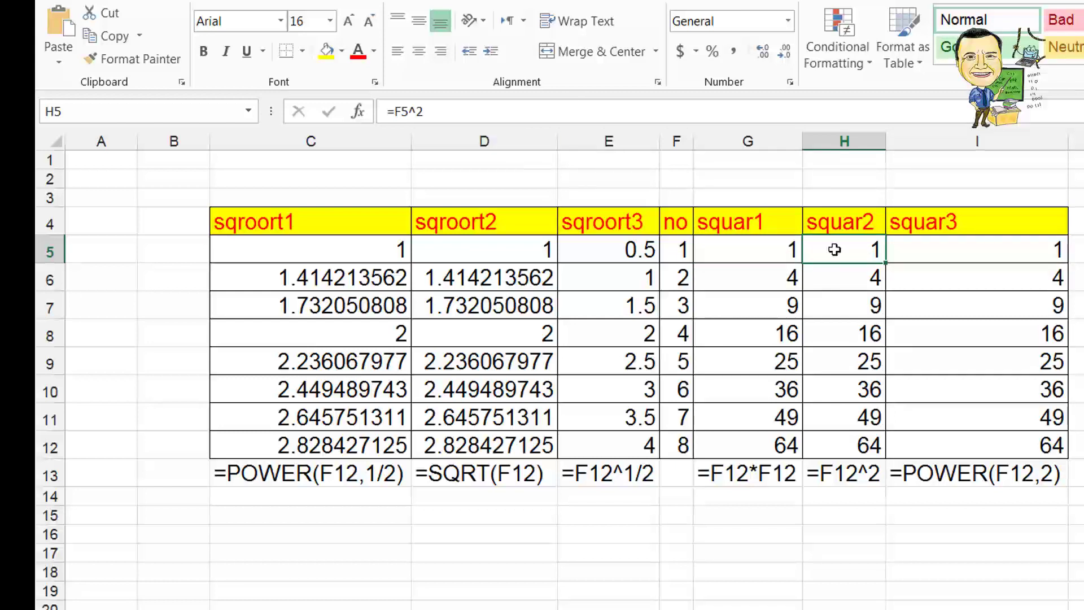
left_click(914, 259)
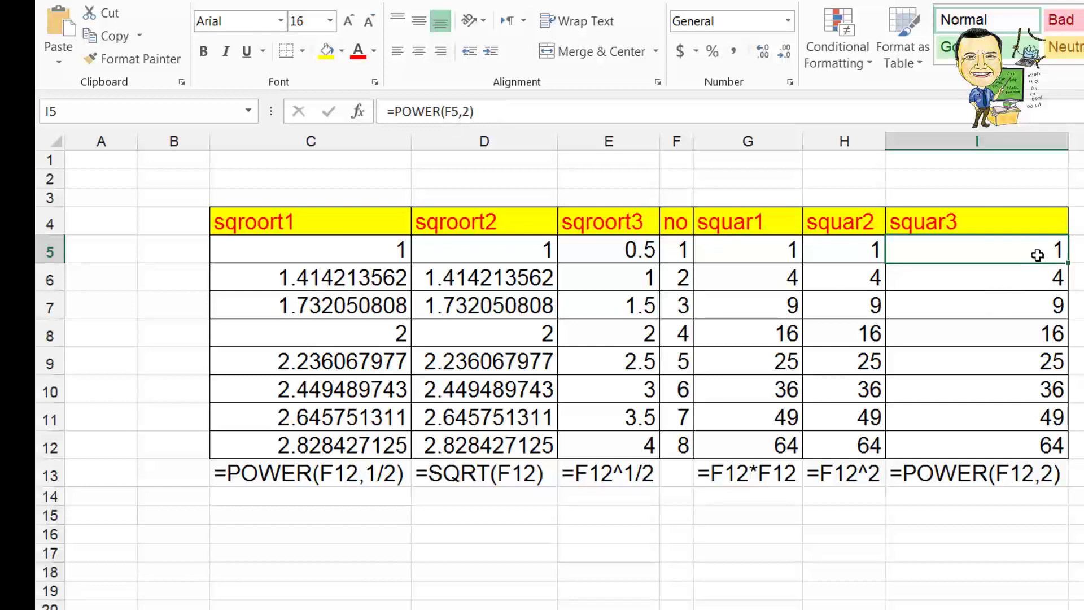
Clear rows 6 to 12 (F6:I12) of the squares table
left_click_drag(1038, 255, 686, 257)
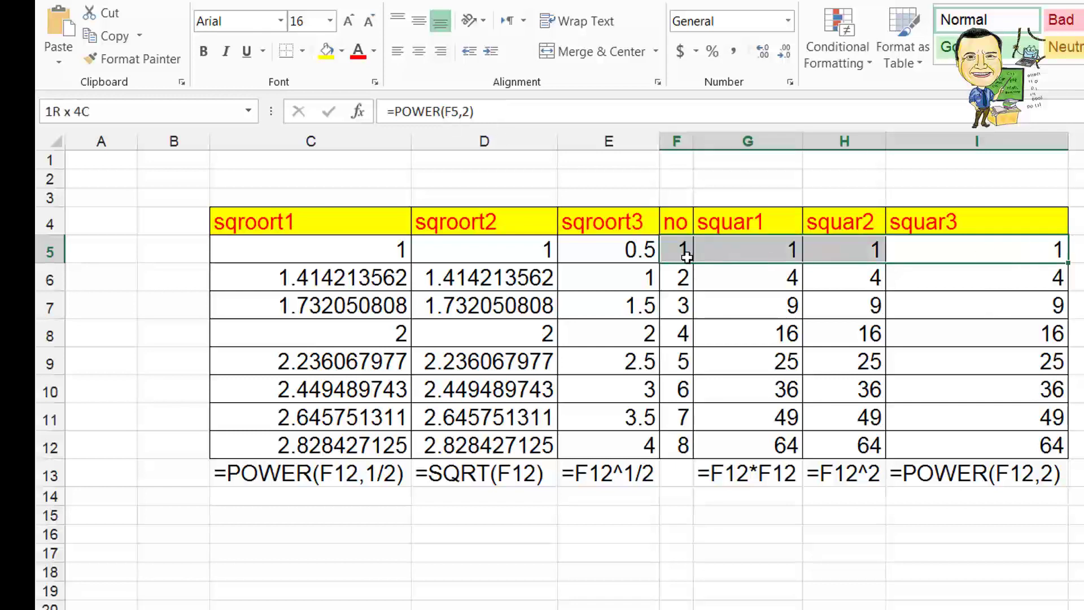
mouse_move(968, 283)
left_mouse_down()
mouse_move(658, 379)
mouse_move(692, 450)
left_mouse_up()
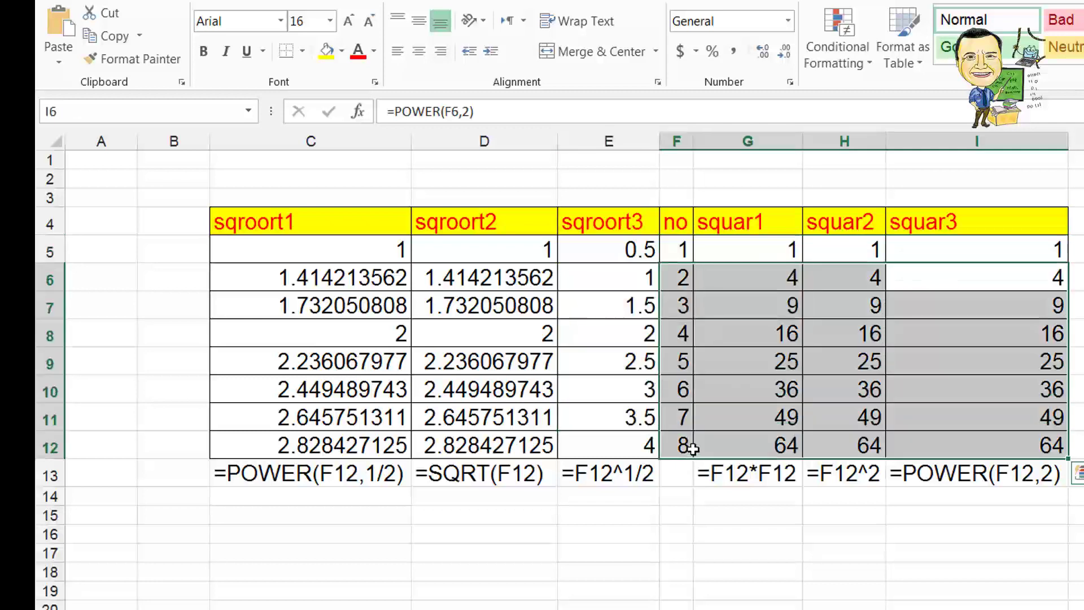
key("Delete")
Copy the first-row square and square-root formulas (G5:I5, C5:E5) down to row 12
left_click_drag(963, 249, 685, 260)
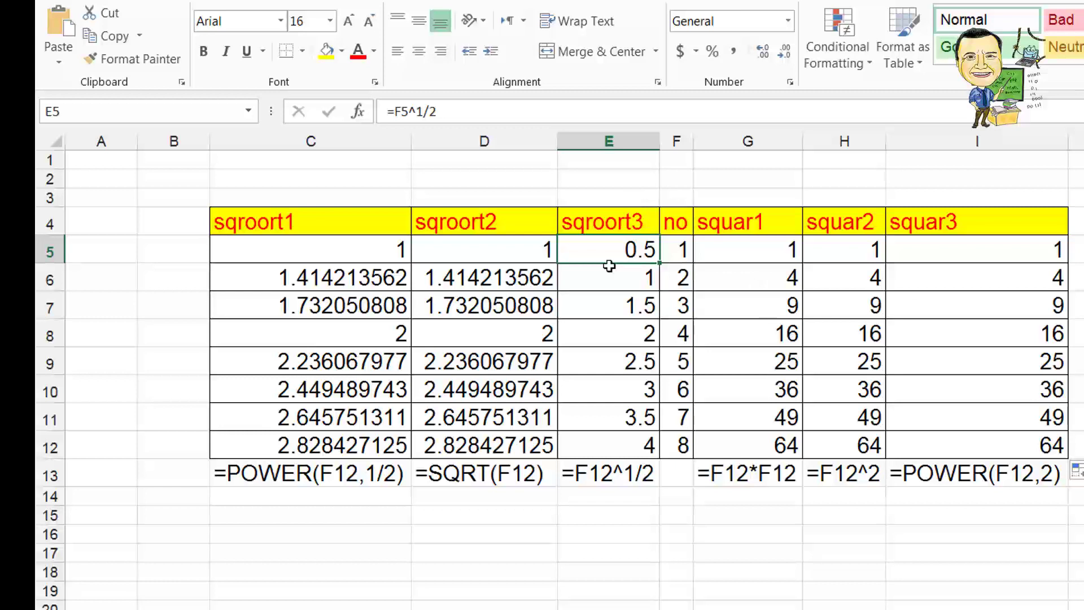
left_click(515, 256)
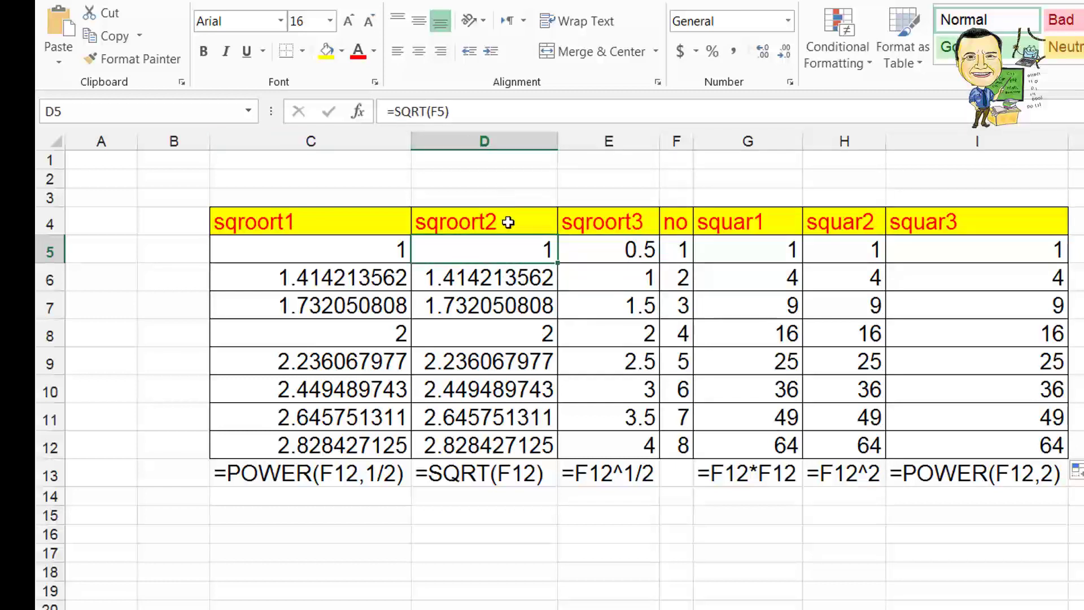
left_click(359, 248)
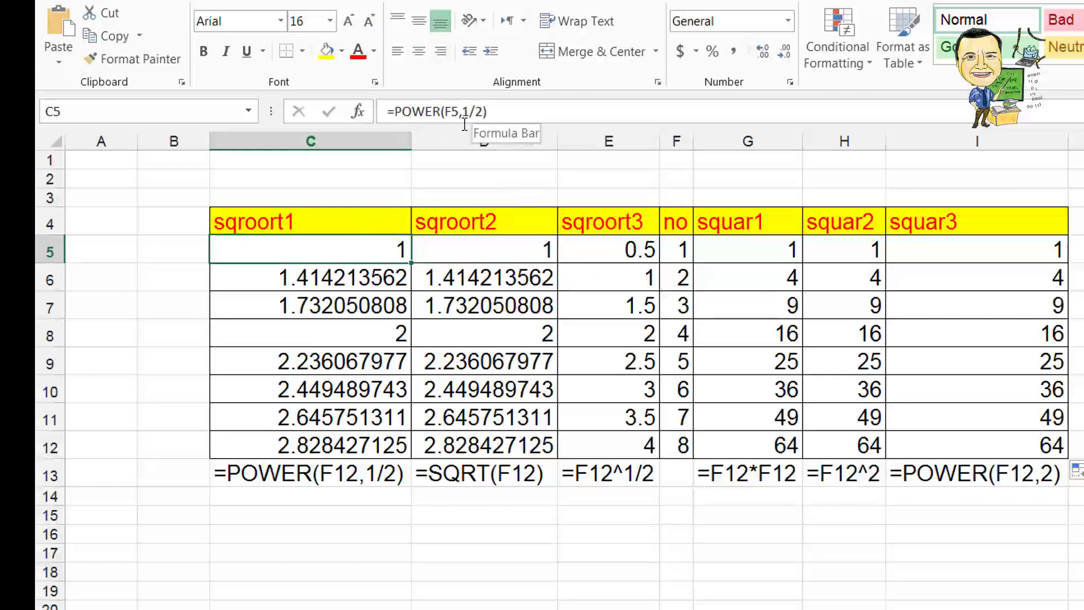
left_click_drag(644, 243, 382, 249)
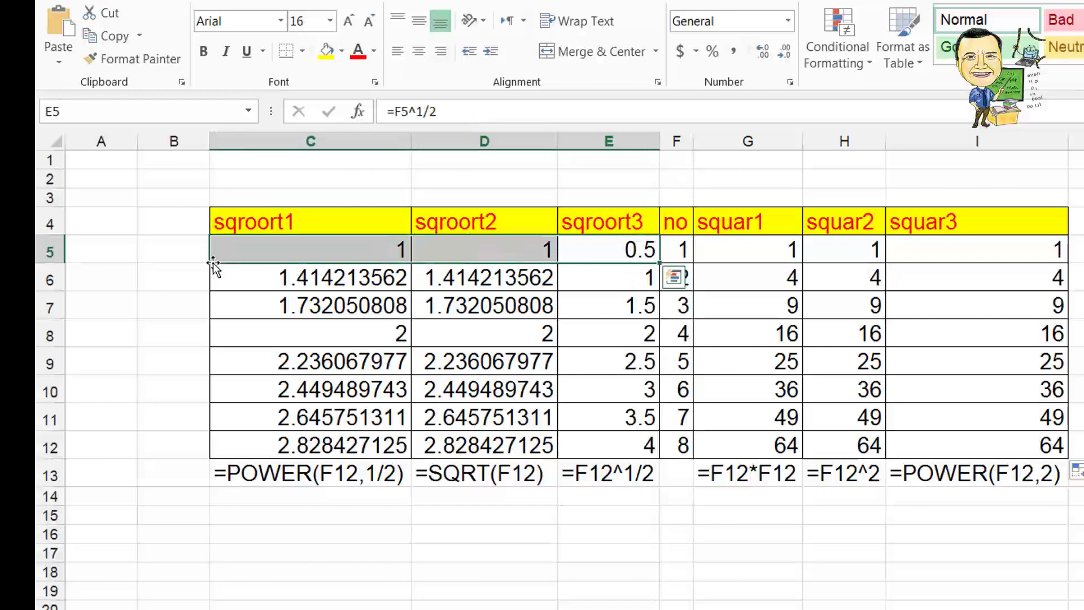
left_click_drag(660, 262, 648, 470)
left_click(601, 553)
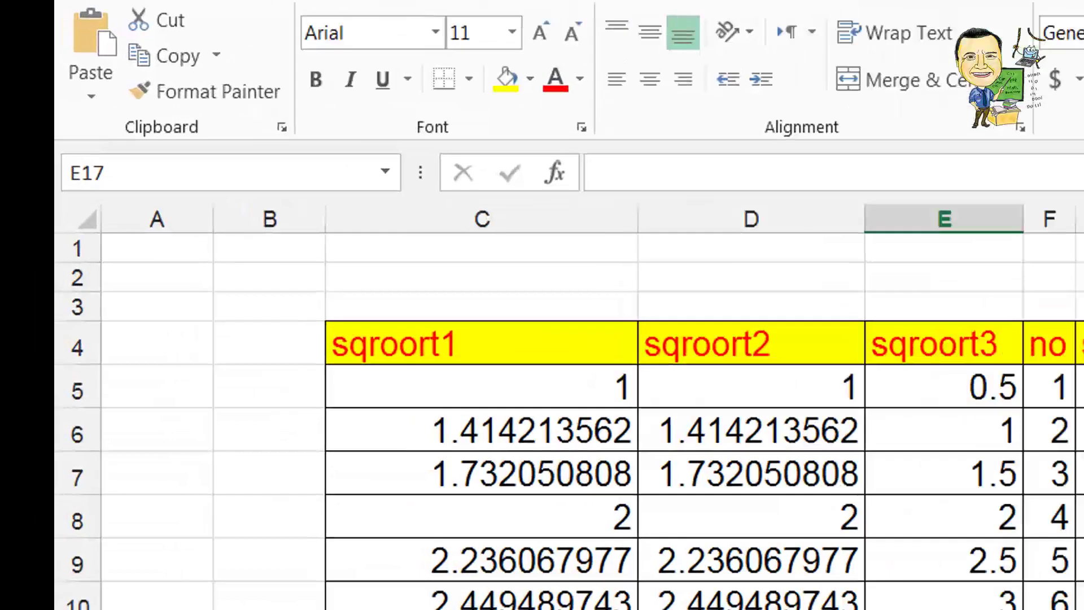
Clear row 13 and enter =FORMULATEXT(C12) in C13
left_click(248, 479)
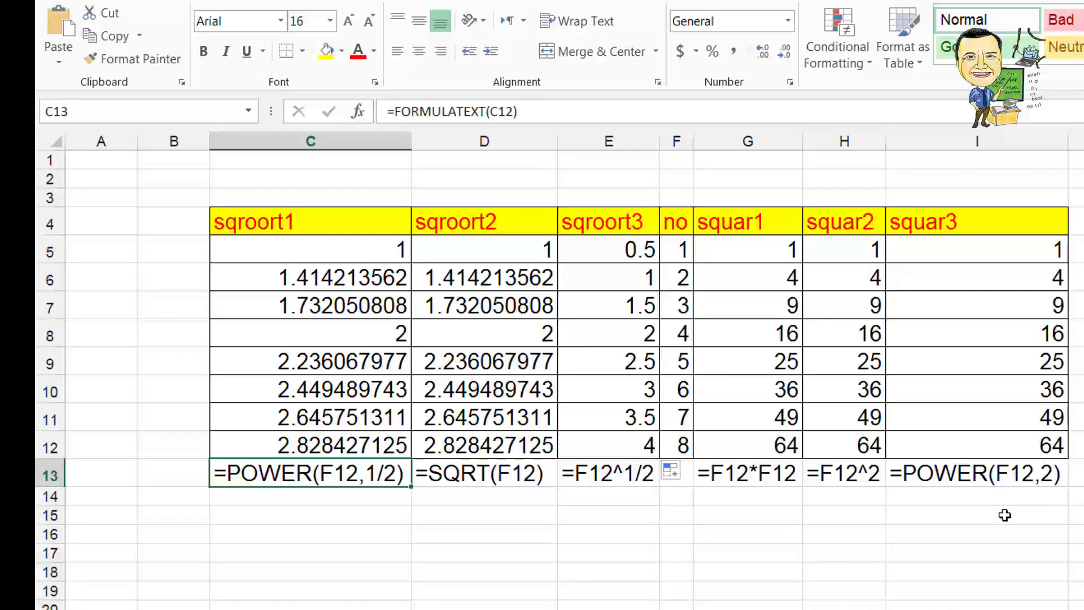
left_click_drag(1011, 470, 315, 482)
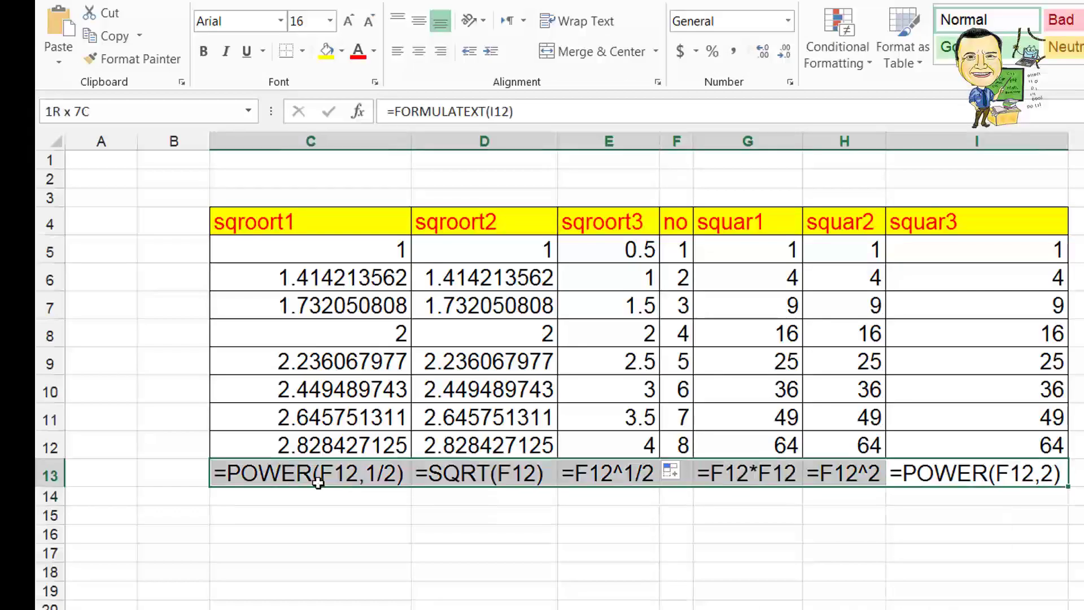
key("Delete")
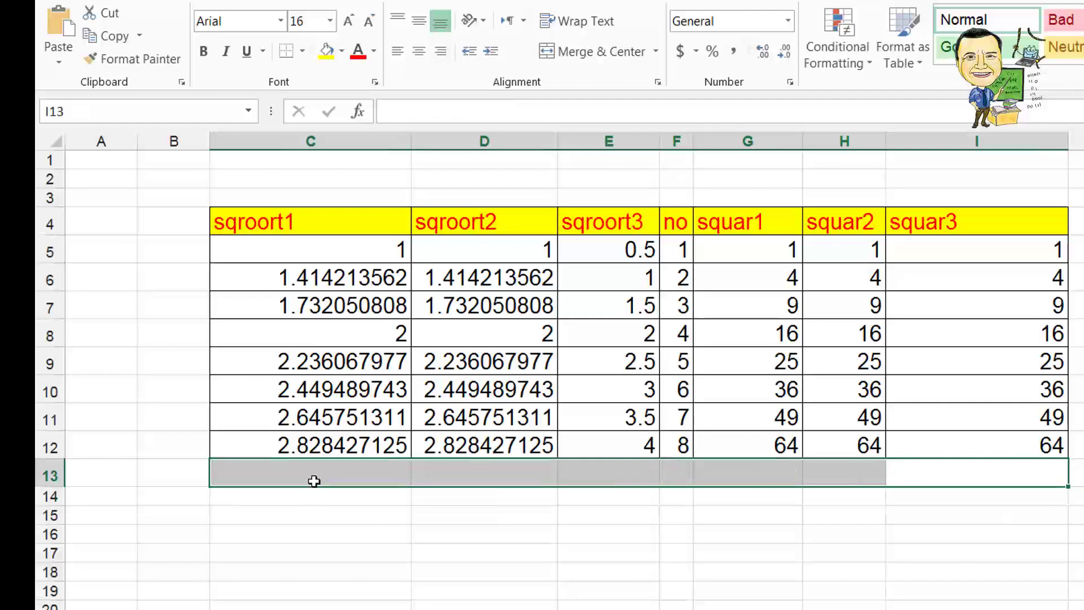
left_click(312, 487)
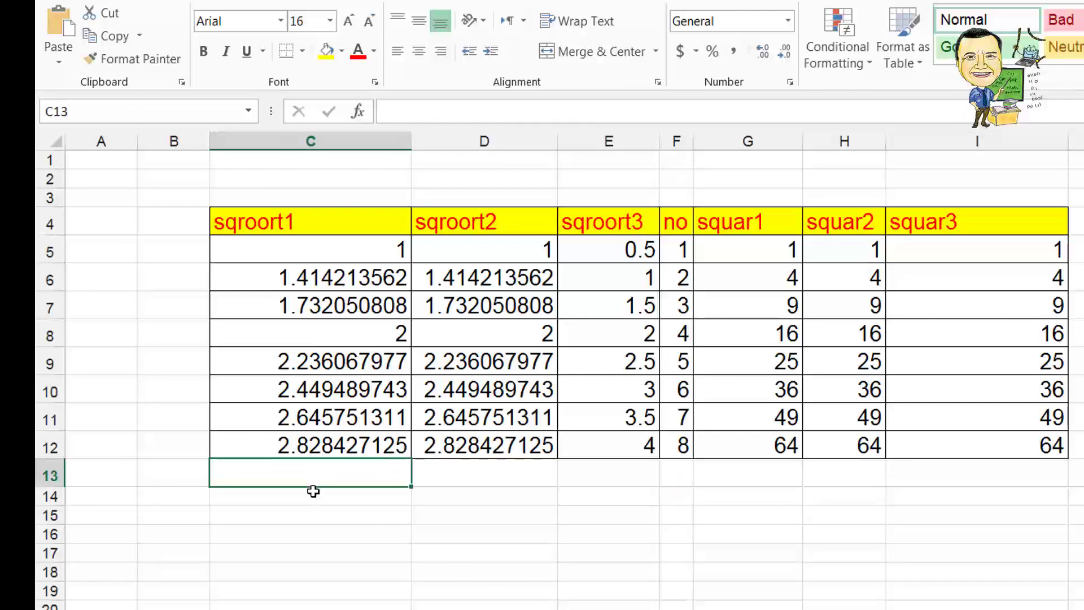
type("=f")
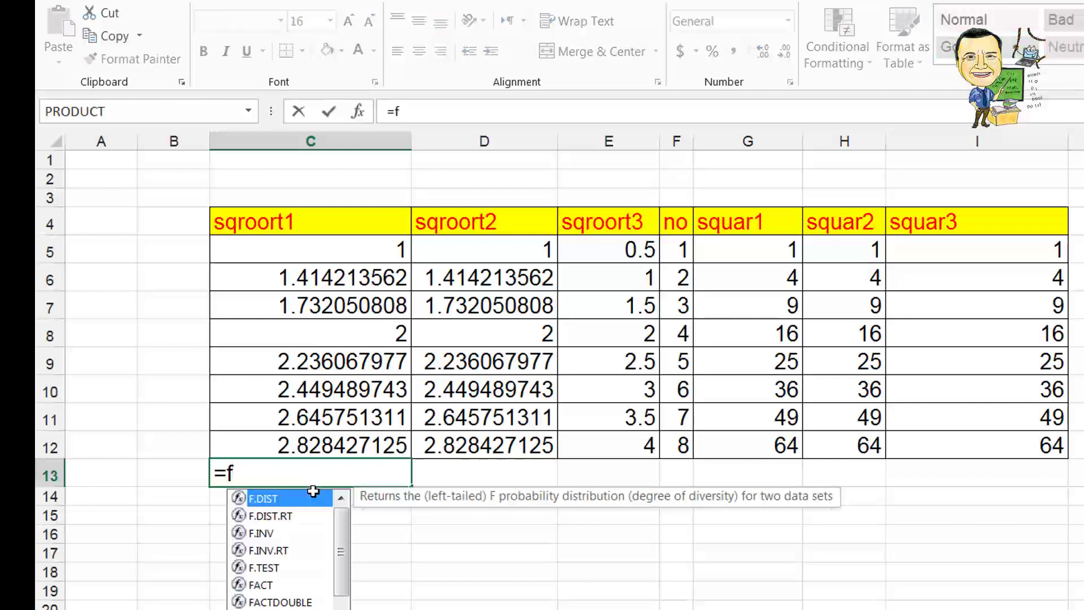
type("o")
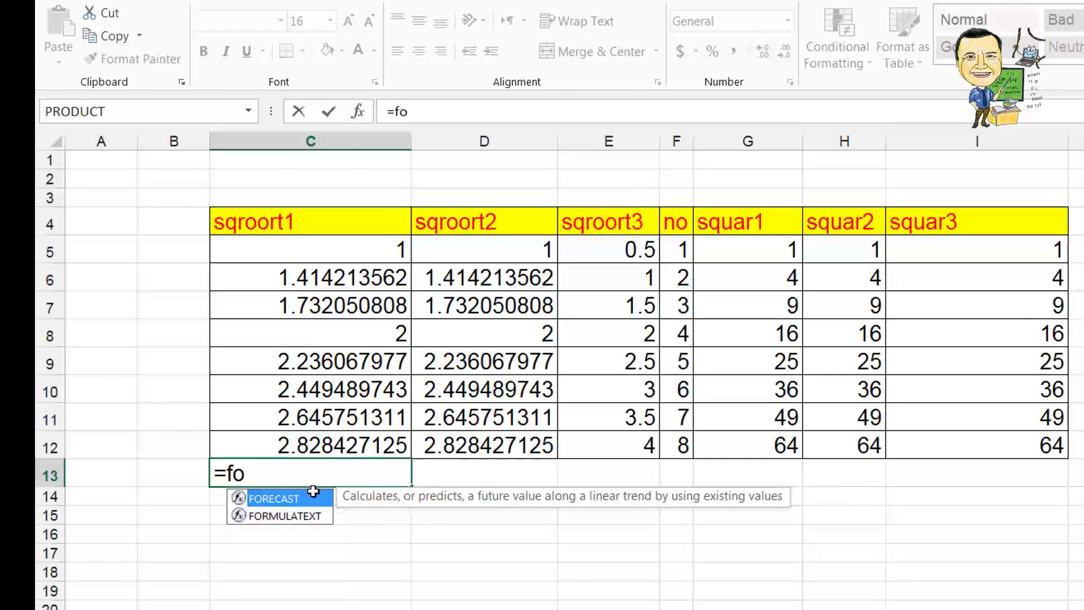
left_click(317, 518)
double_click(317, 519)
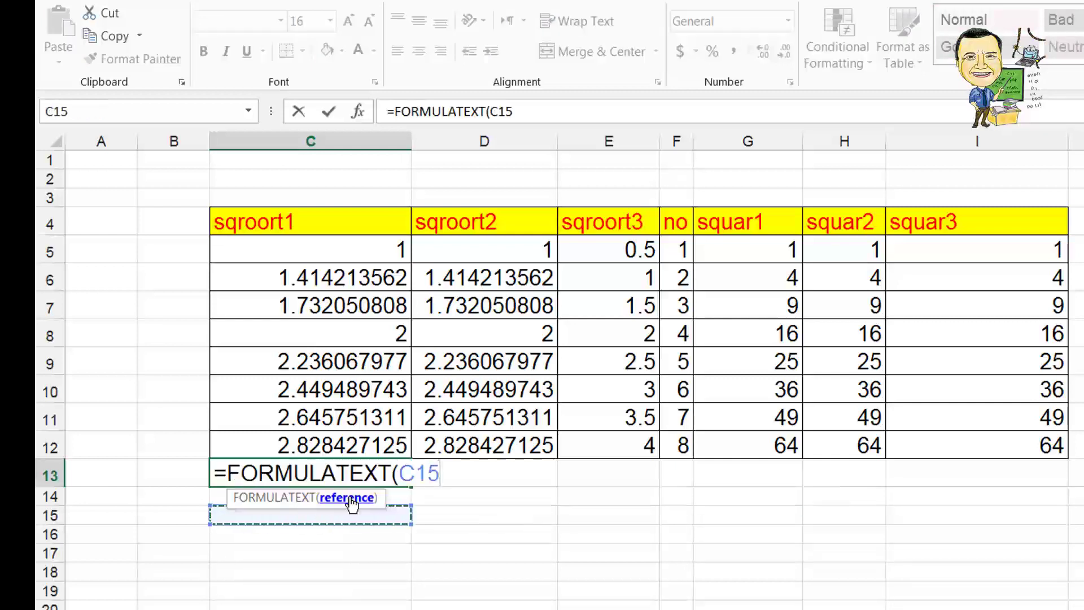
left_click(373, 444)
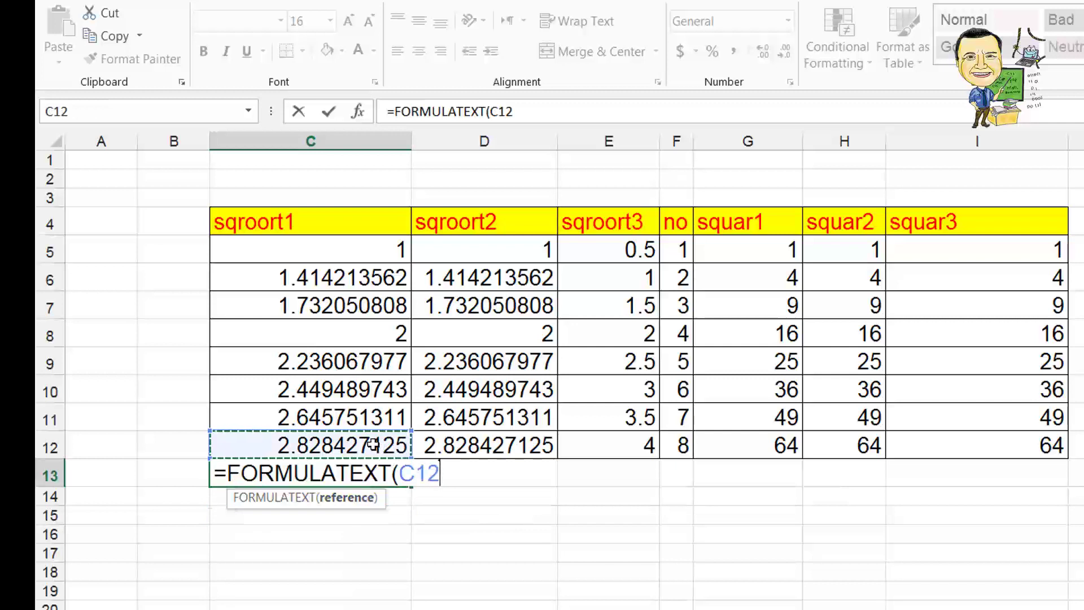
key("Return")
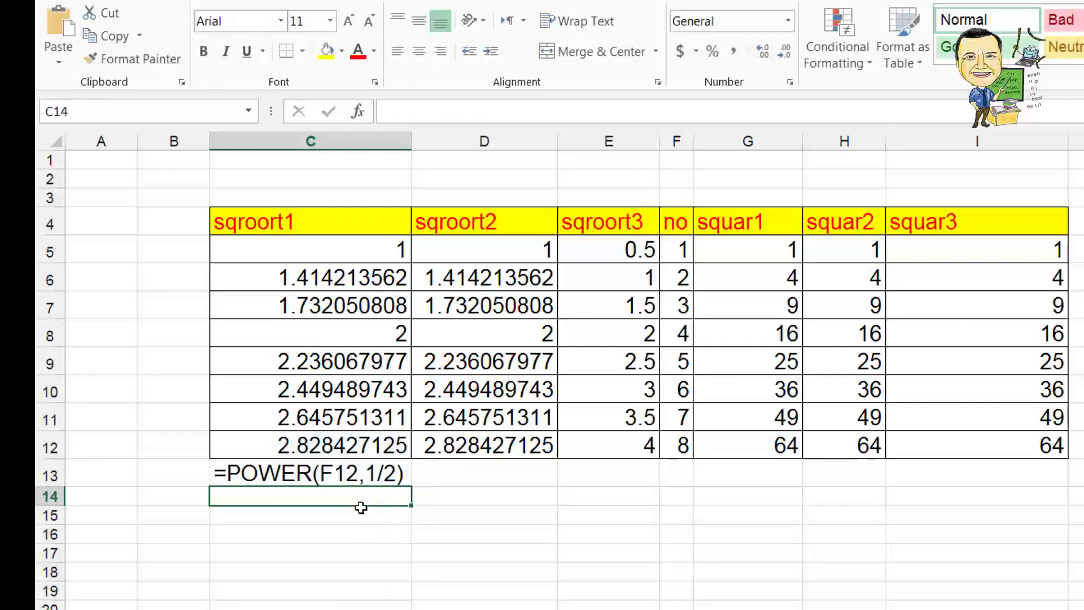
Check that C13 displays C12's formula as text
key("Up")
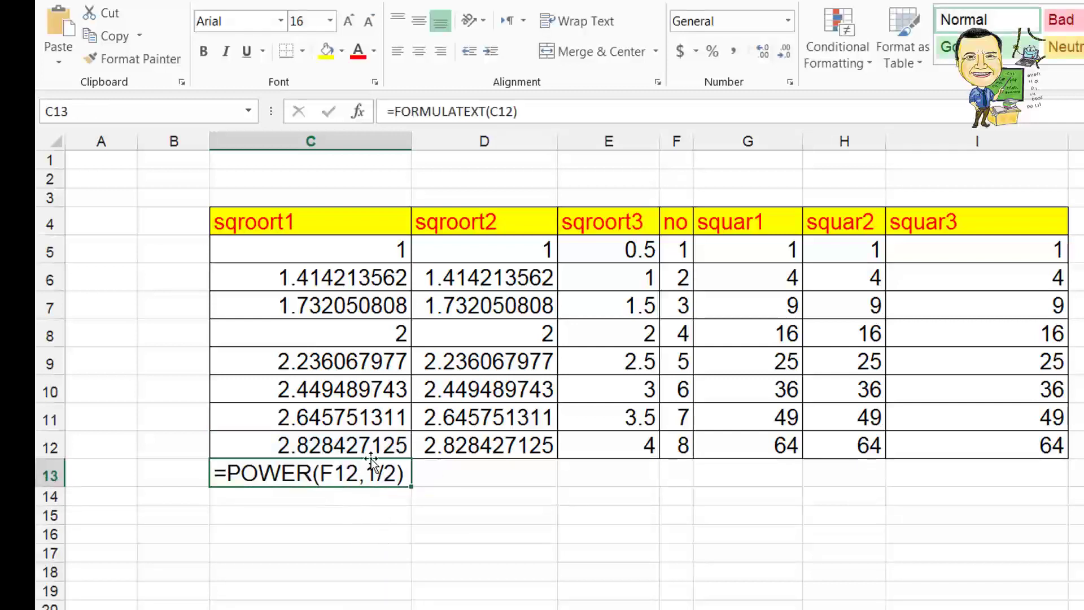
left_click(370, 445)
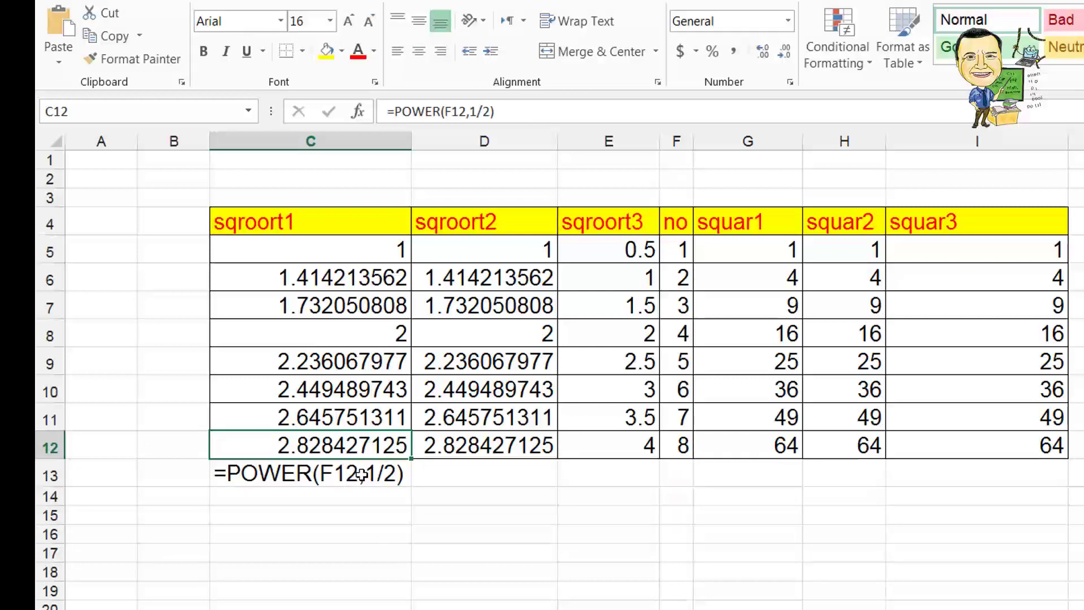
left_click(361, 476)
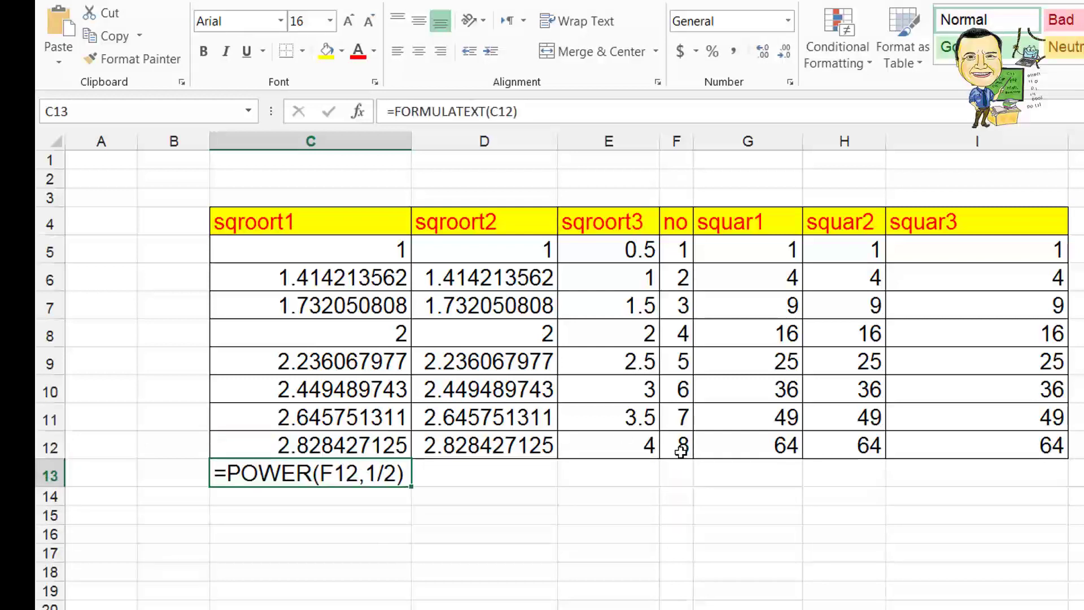
left_click(356, 444)
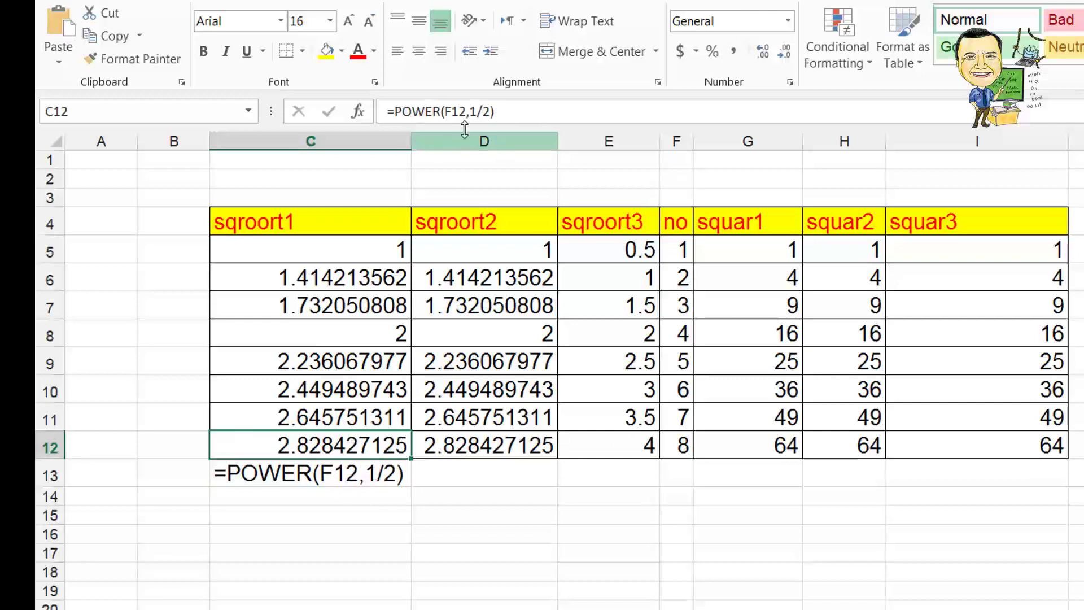
left_click(339, 475)
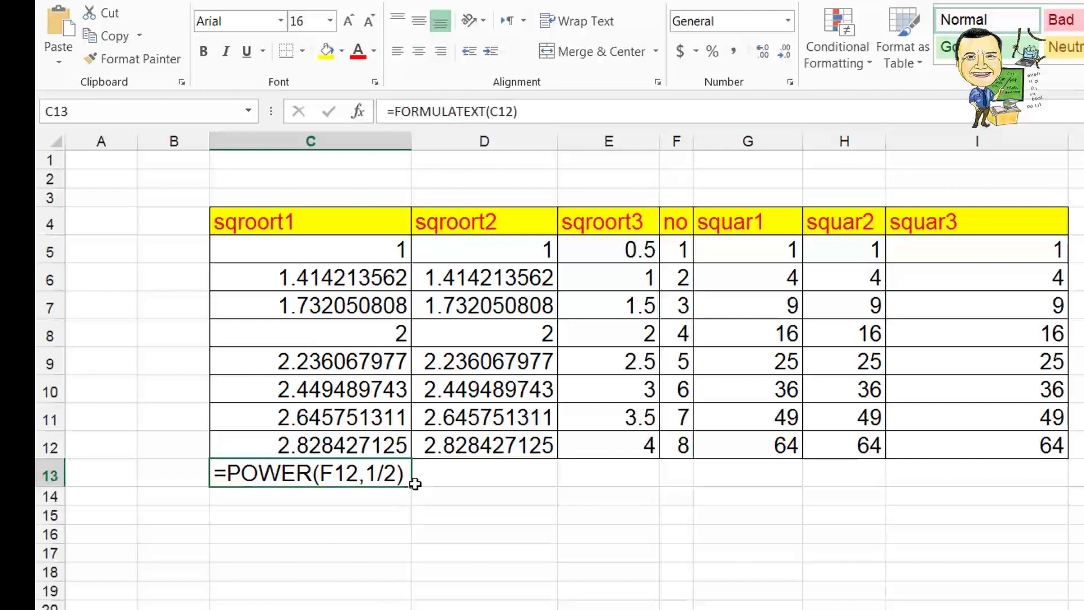
Fill the FORMULATEXT formula across row 13 from C13 to I13
left_click_drag(419, 486, 858, 477)
left_click_drag(844, 475, 951, 476)
left_click_drag(1037, 489, 1038, 489)
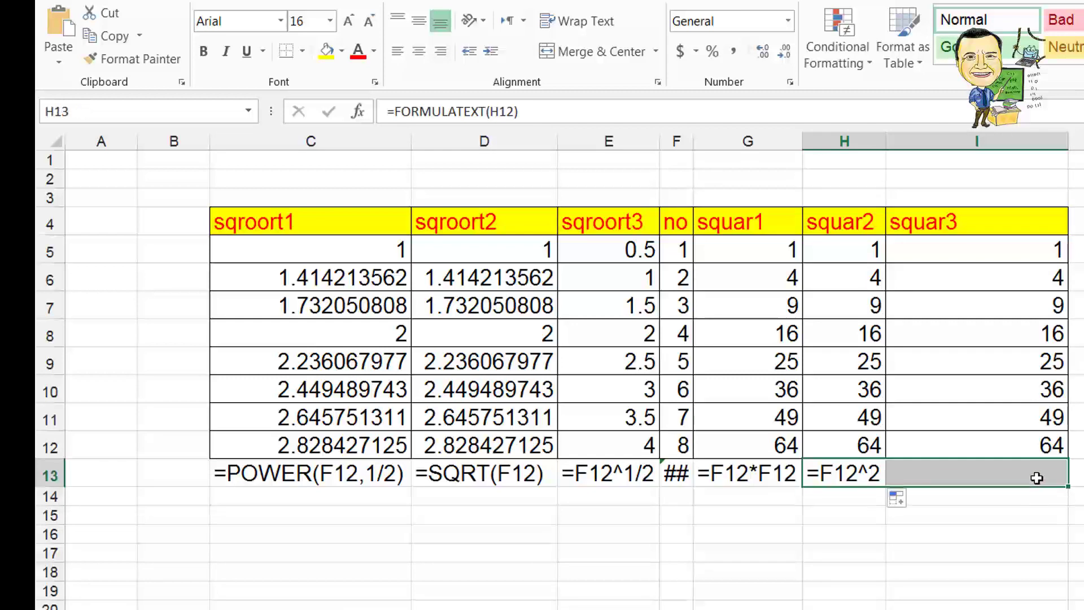
left_click(849, 474)
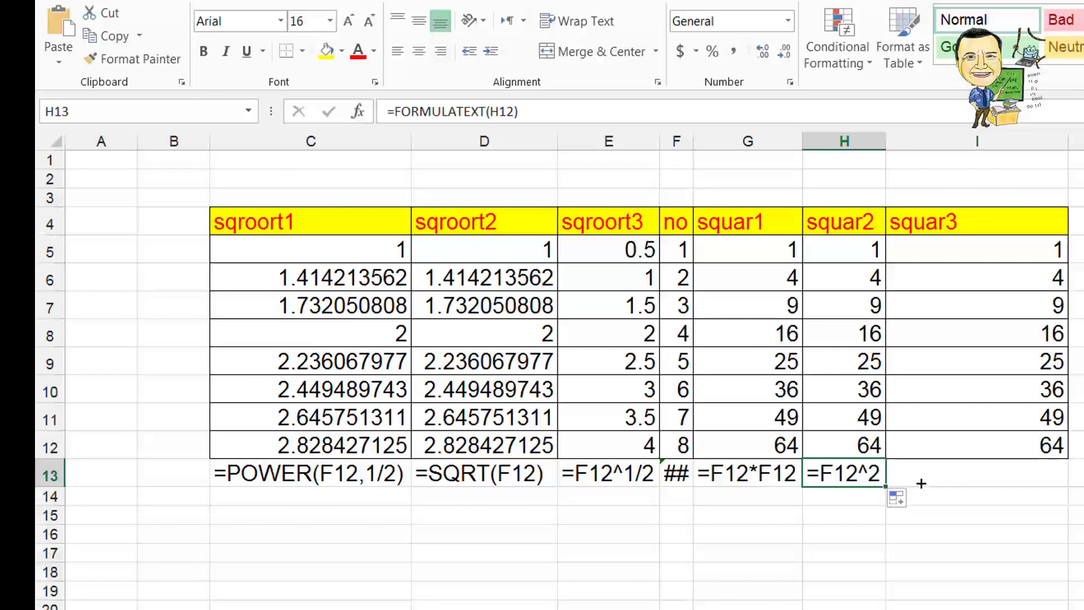
left_click_drag(890, 484, 998, 485)
left_click(920, 537)
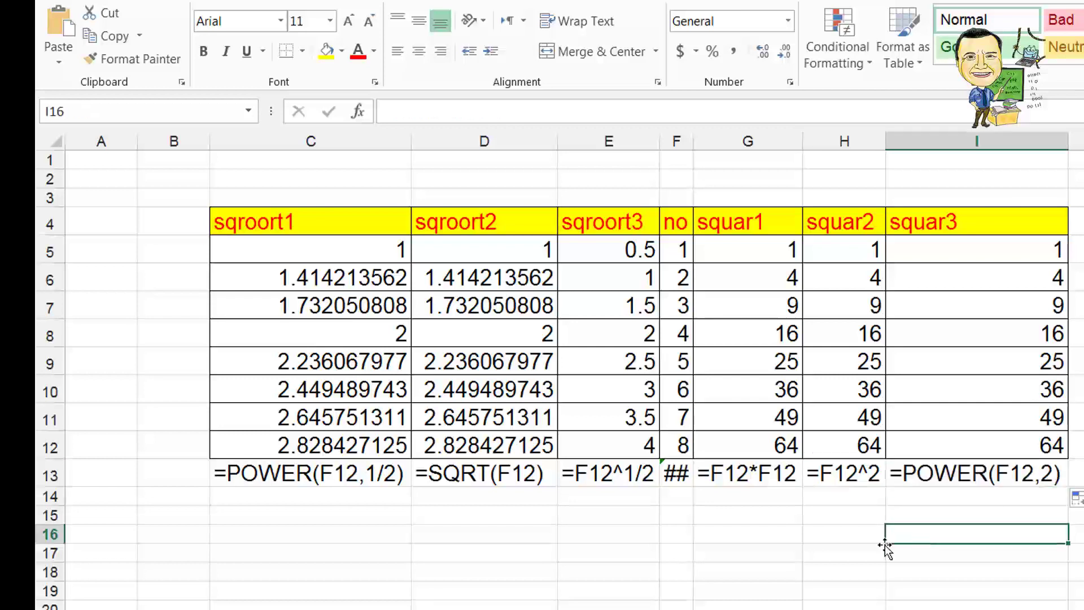
left_click(303, 480)
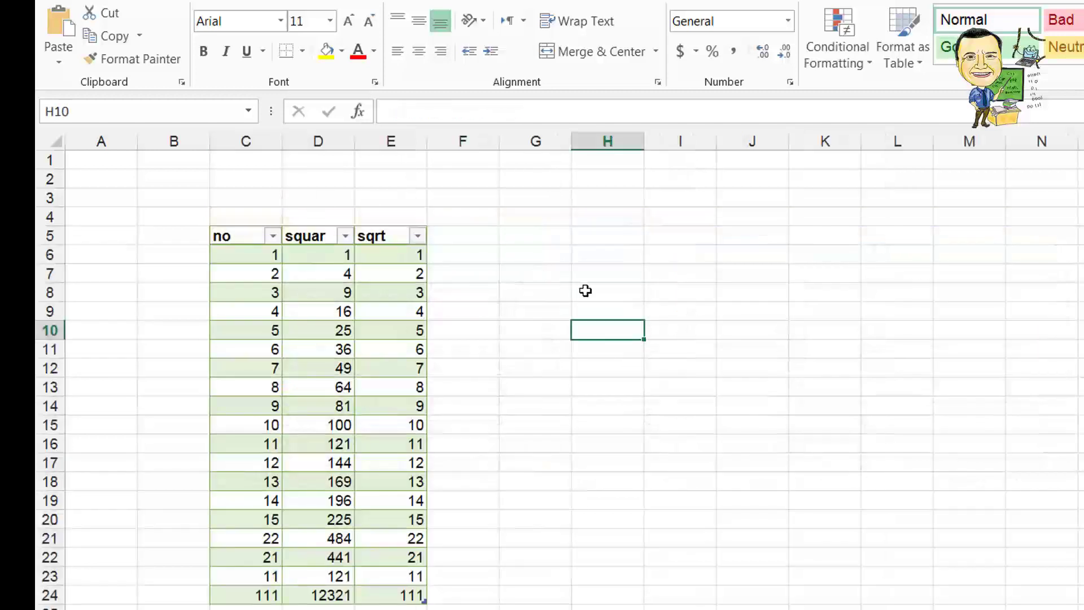
Remove table rows 13–24 and extend the no column from 6, 7 down to 15
key("ctrl+z")
left_click(333, 487)
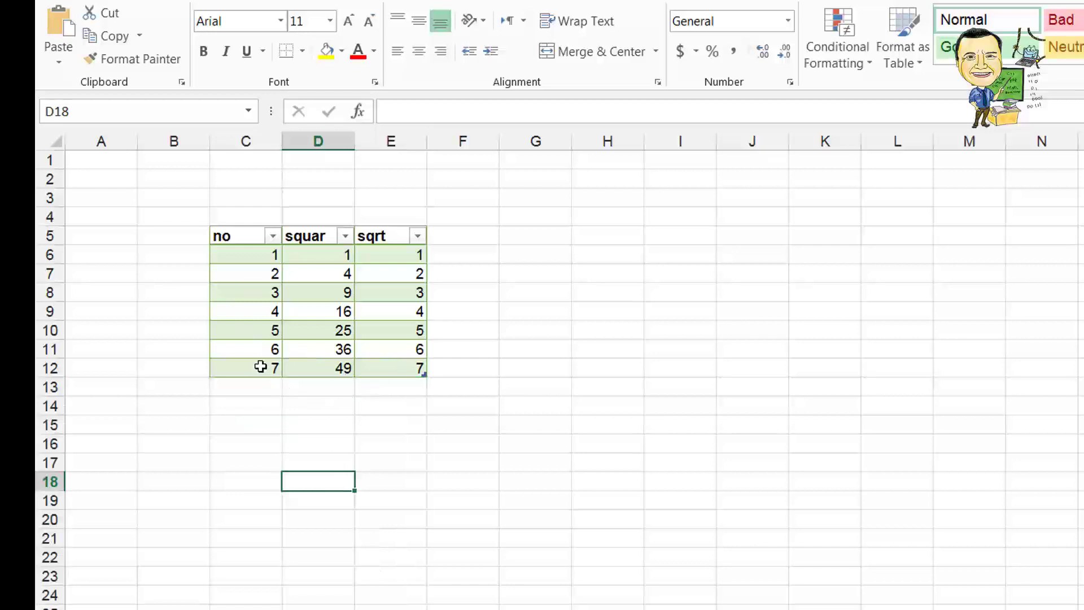
left_click(261, 367)
left_click(275, 350)
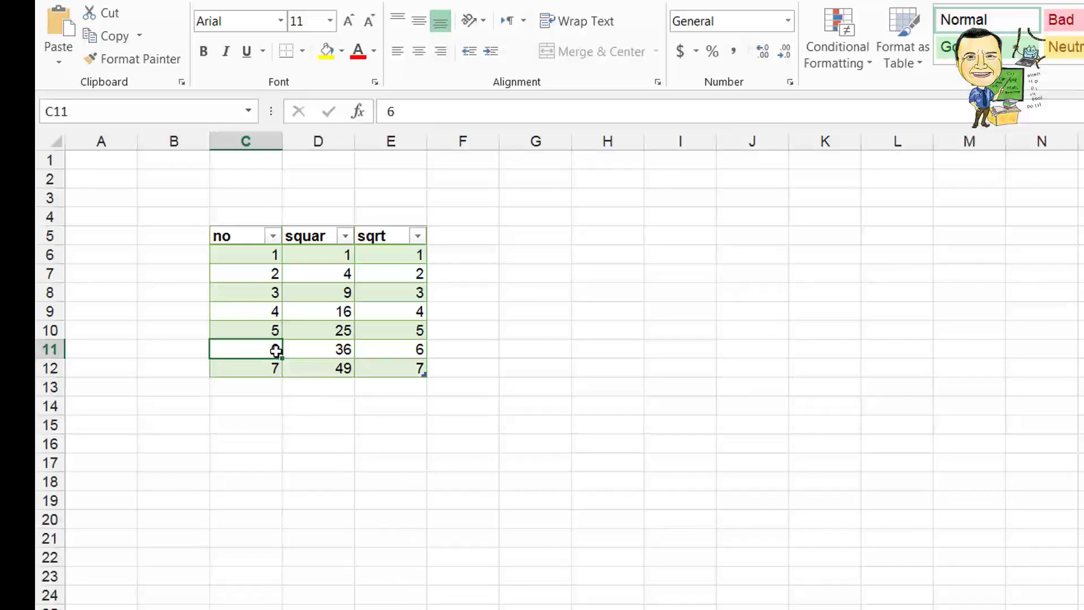
left_click_drag(275, 350, 276, 367)
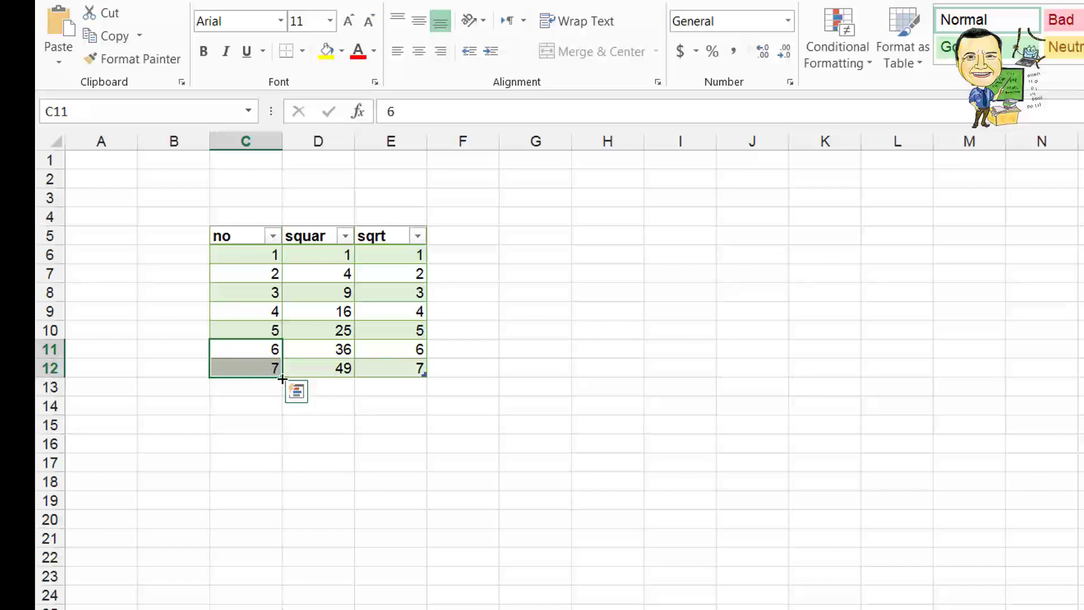
left_click_drag(282, 378, 273, 528)
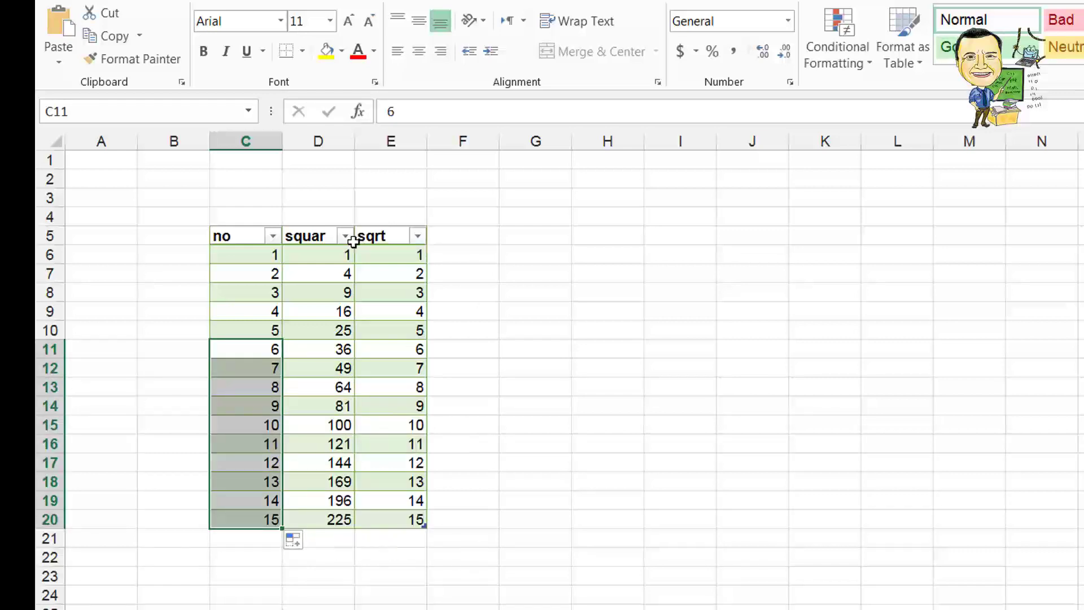
Type the header 'no' in I6 to start a new list
left_click(293, 236)
left_click(370, 243)
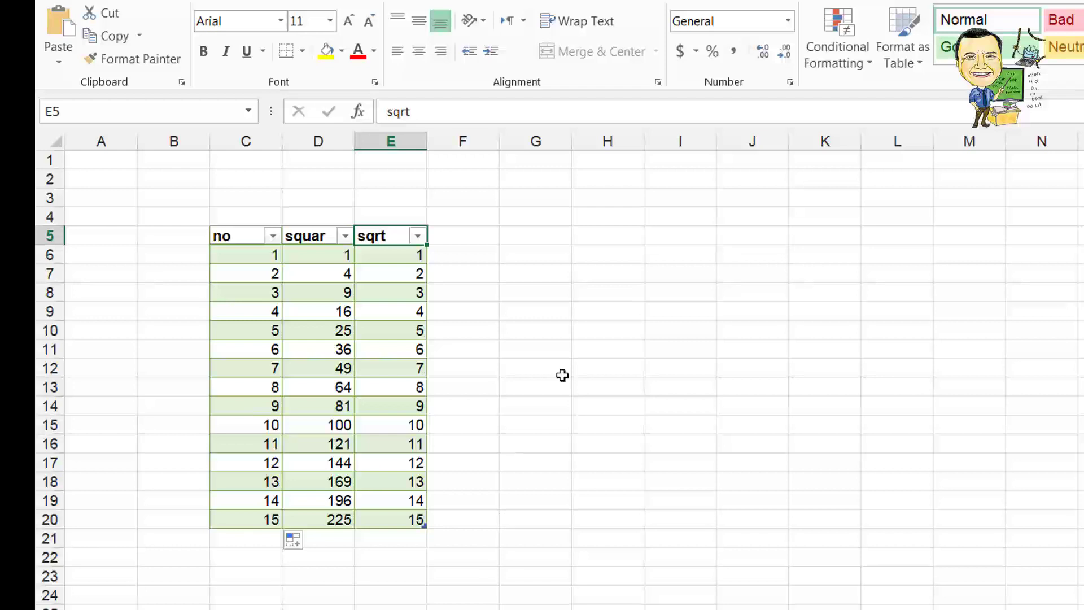
left_click(662, 256)
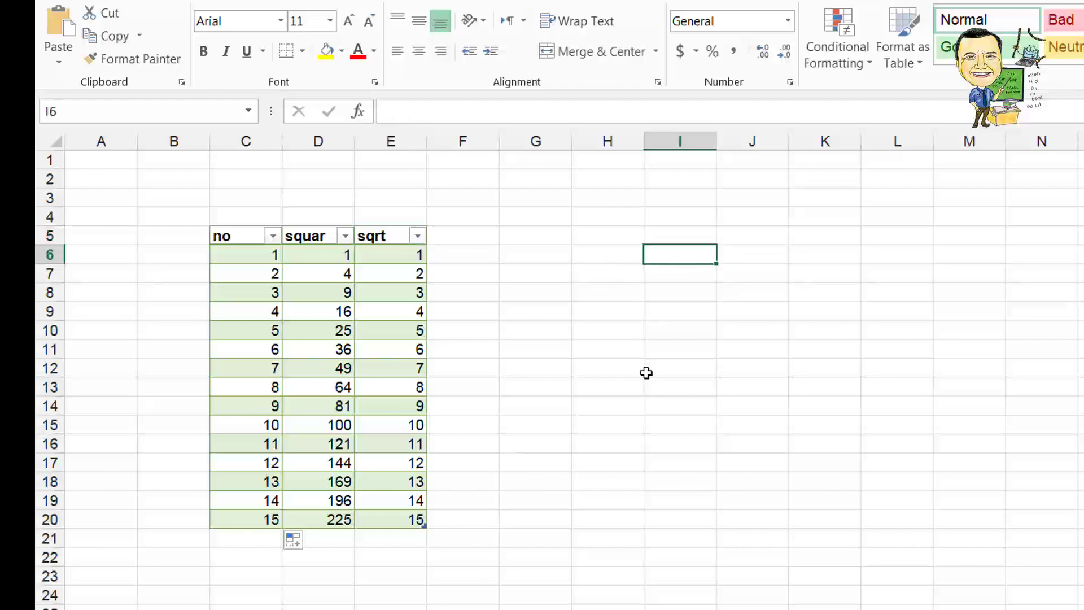
type("n")
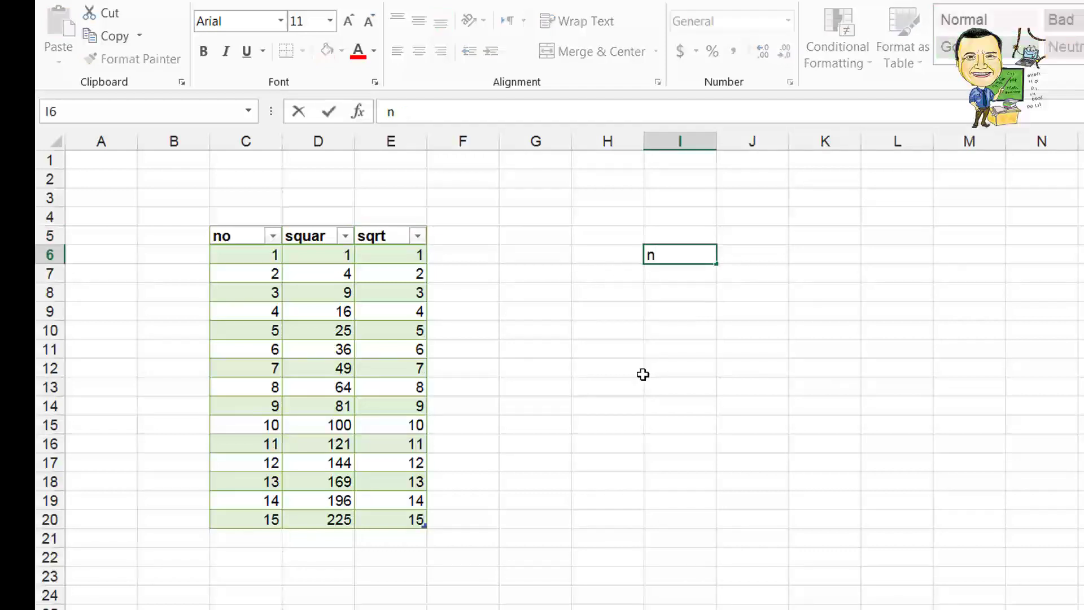
type("o")
Enter 10 as the first value under the new no header in I7
left_click(694, 272)
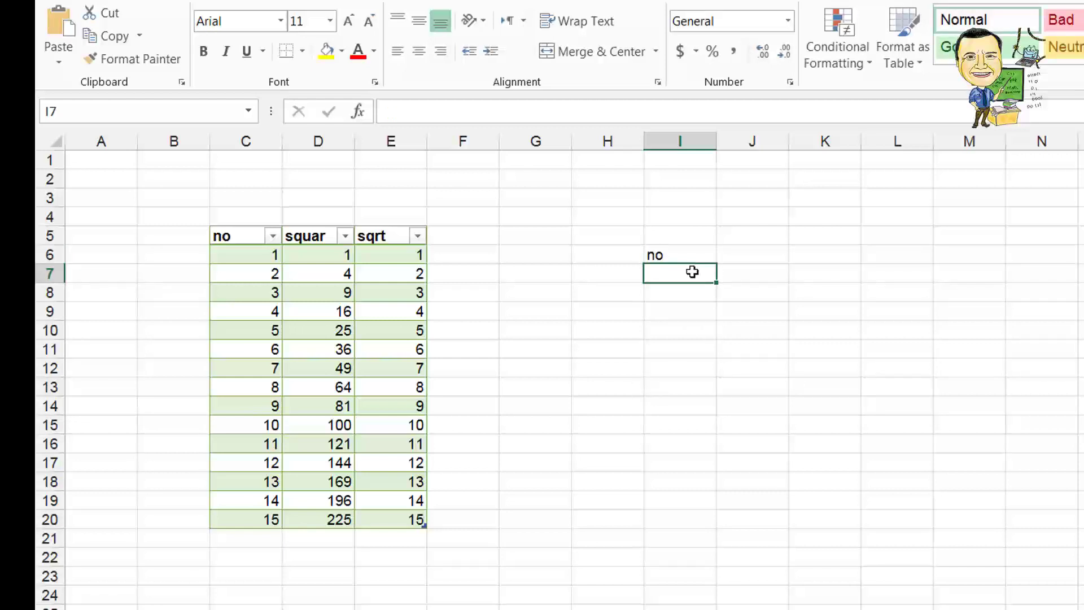
type("10")
left_click(680, 291)
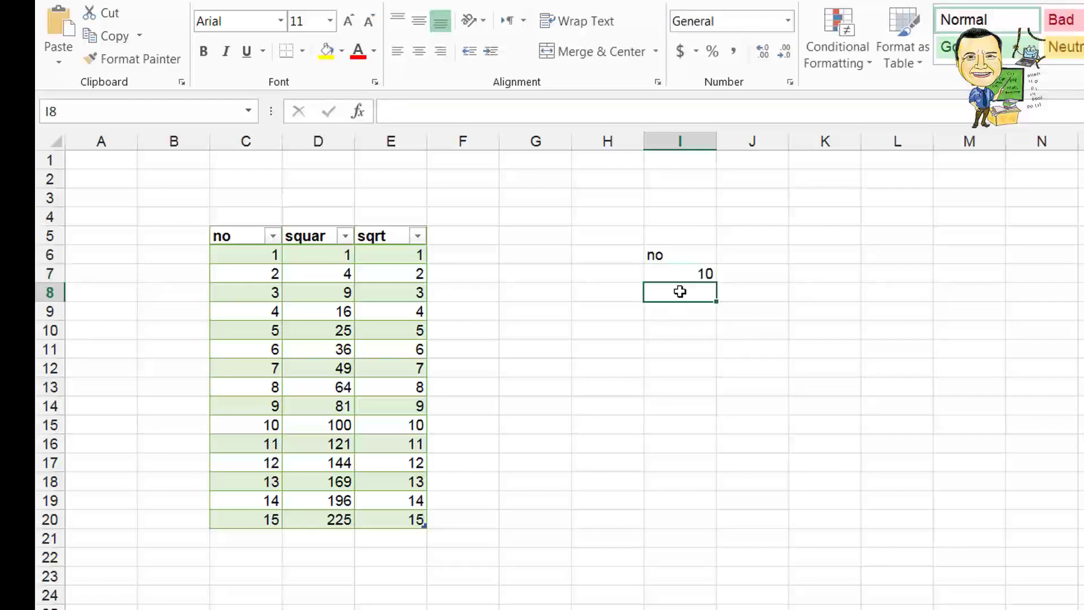
type("15")
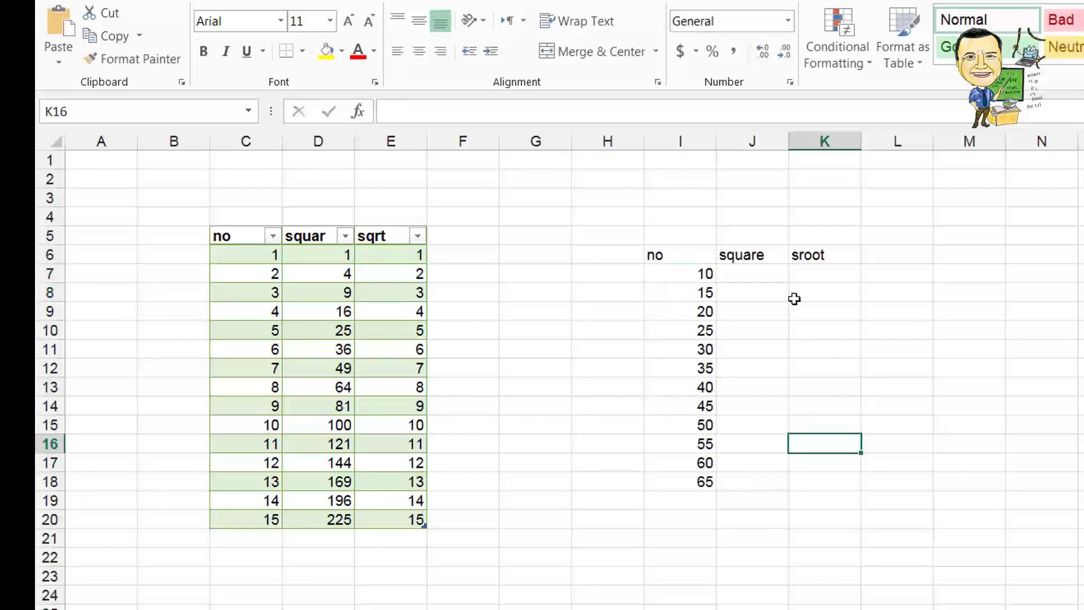
left_click(758, 271)
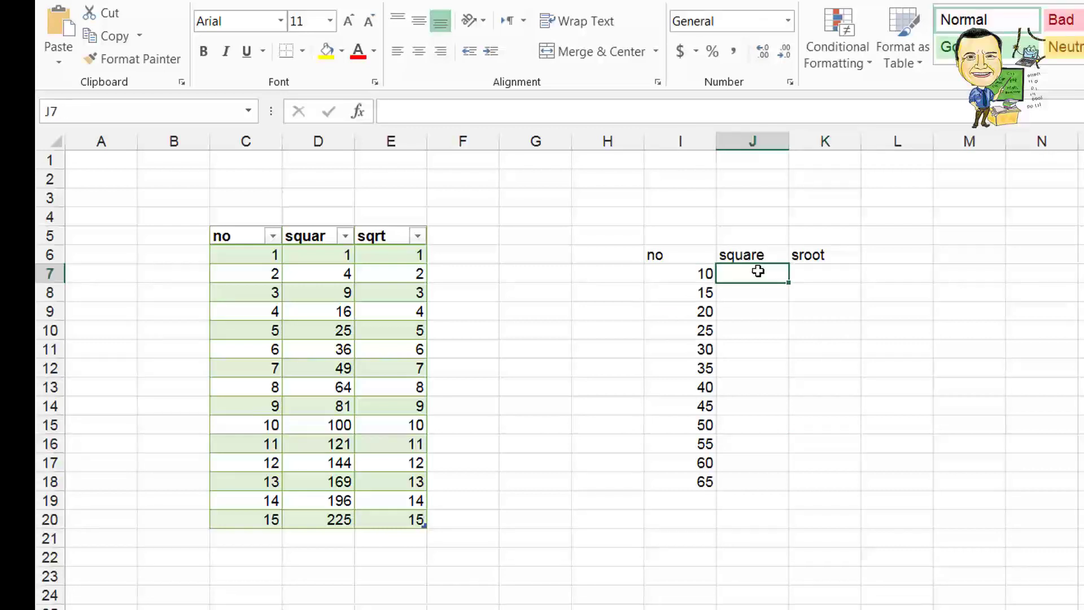
Enter a power formula in J7 for the square column
type("=")
left_click(692, 284)
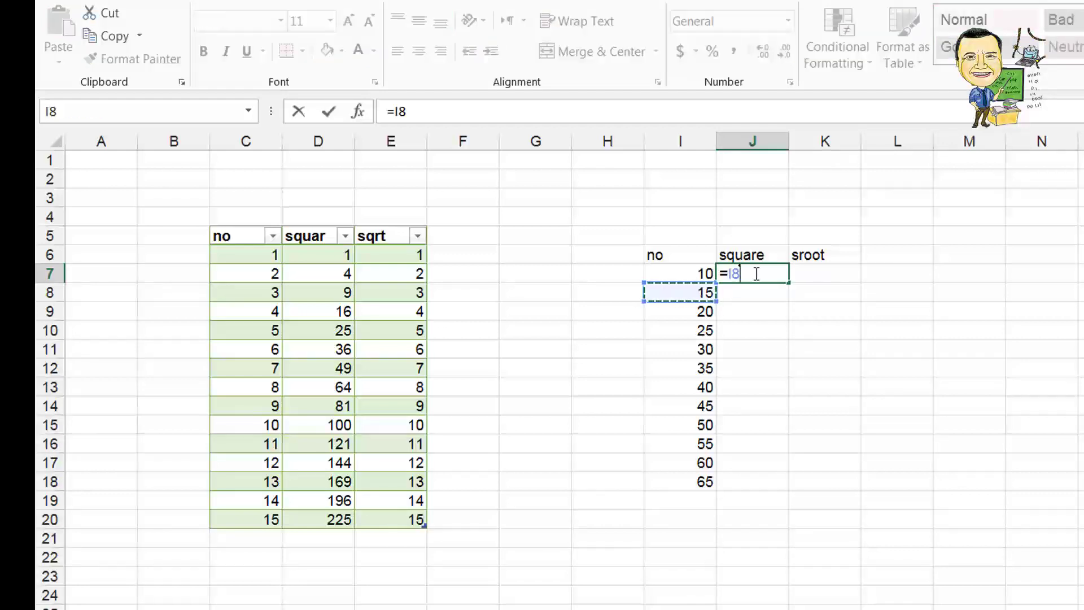
type("^2")
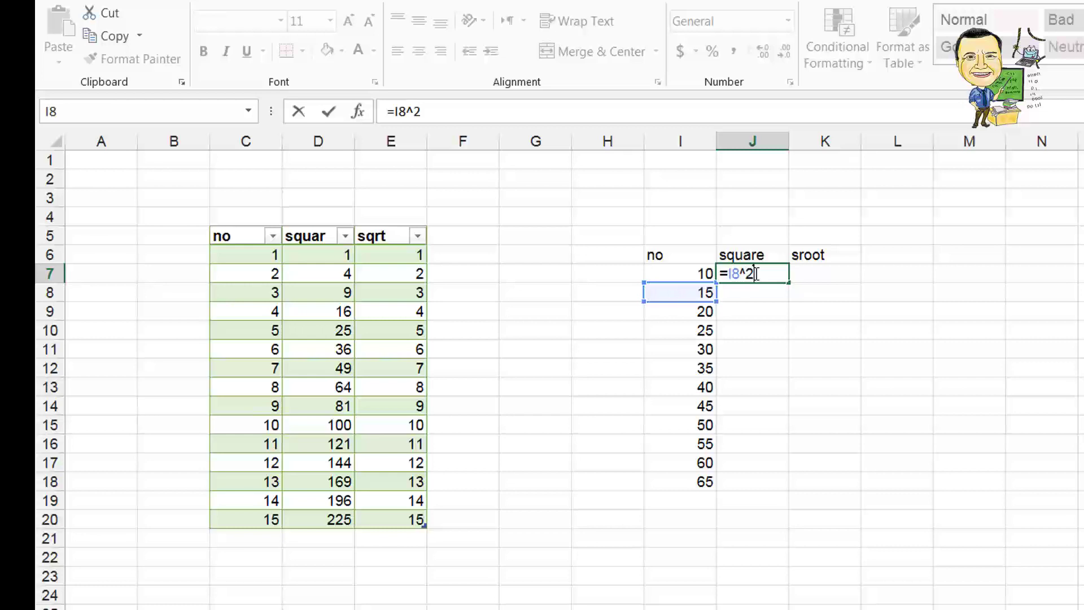
key("Return")
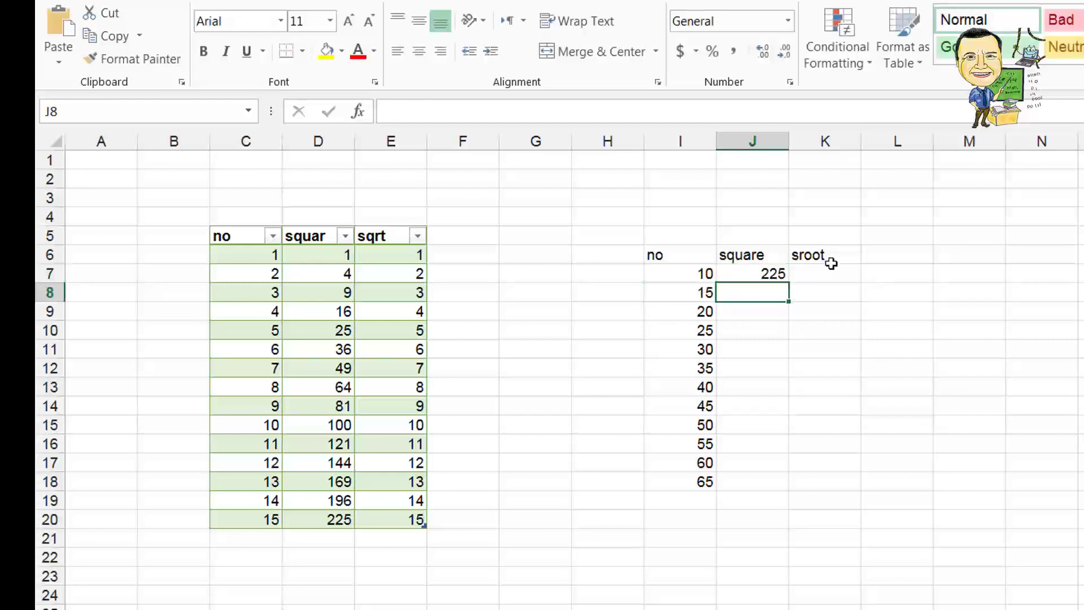
Enter =I7^0.5 in K7, giving 3.162278 as the square root of 10
left_click_drag(828, 258, 824, 276)
left_click(822, 276)
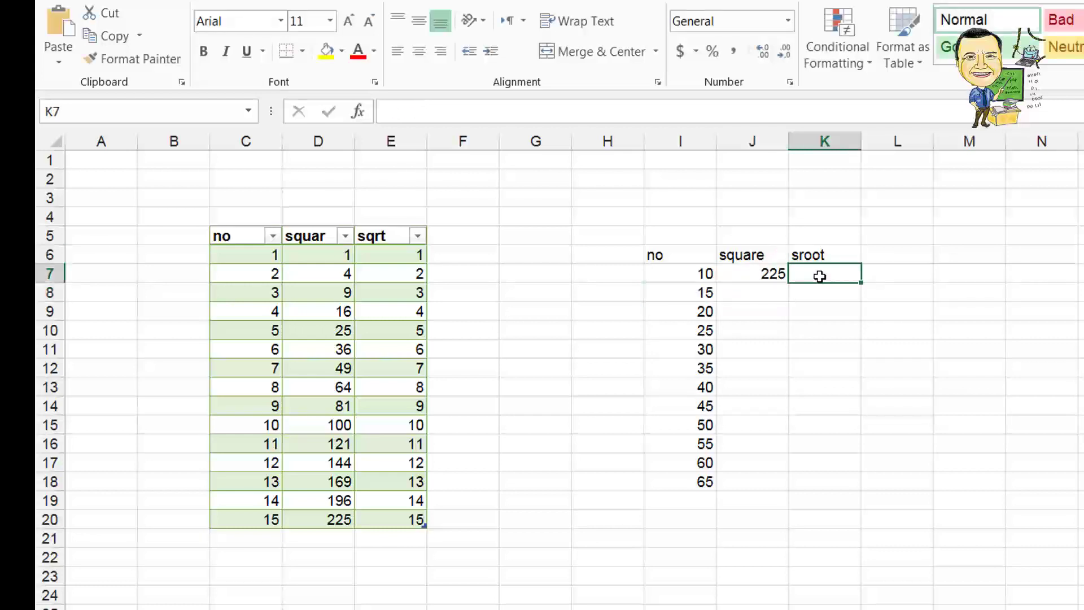
type("=")
left_click(711, 274)
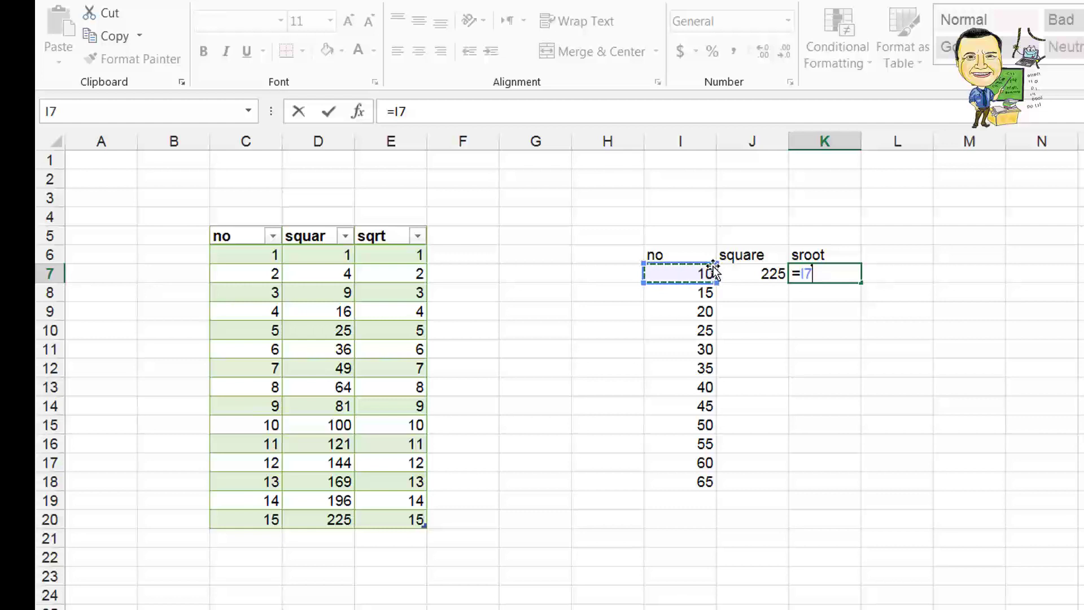
type("^.5")
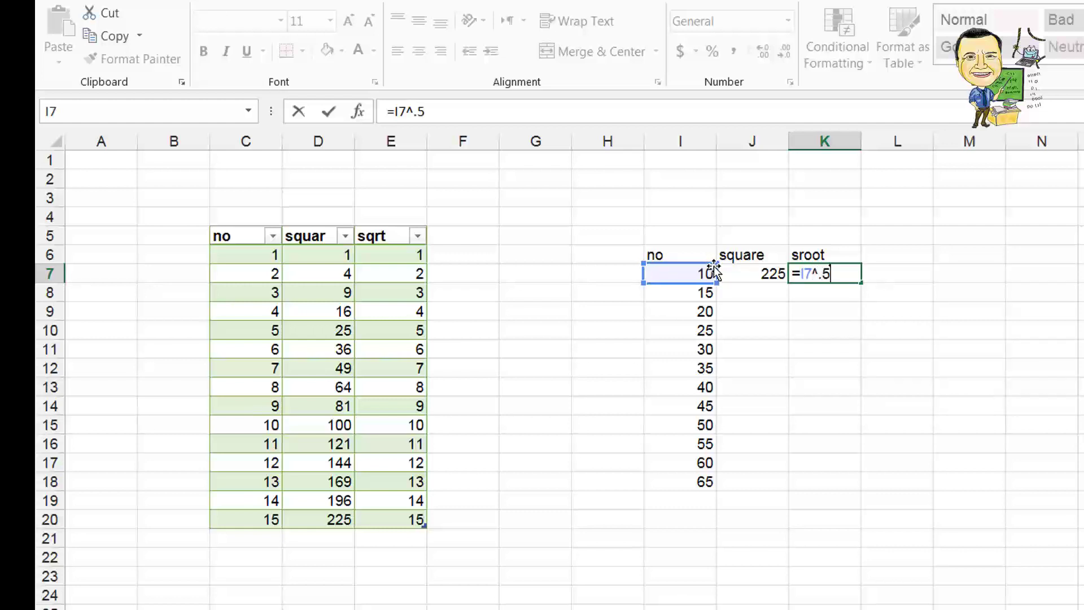
key("Return")
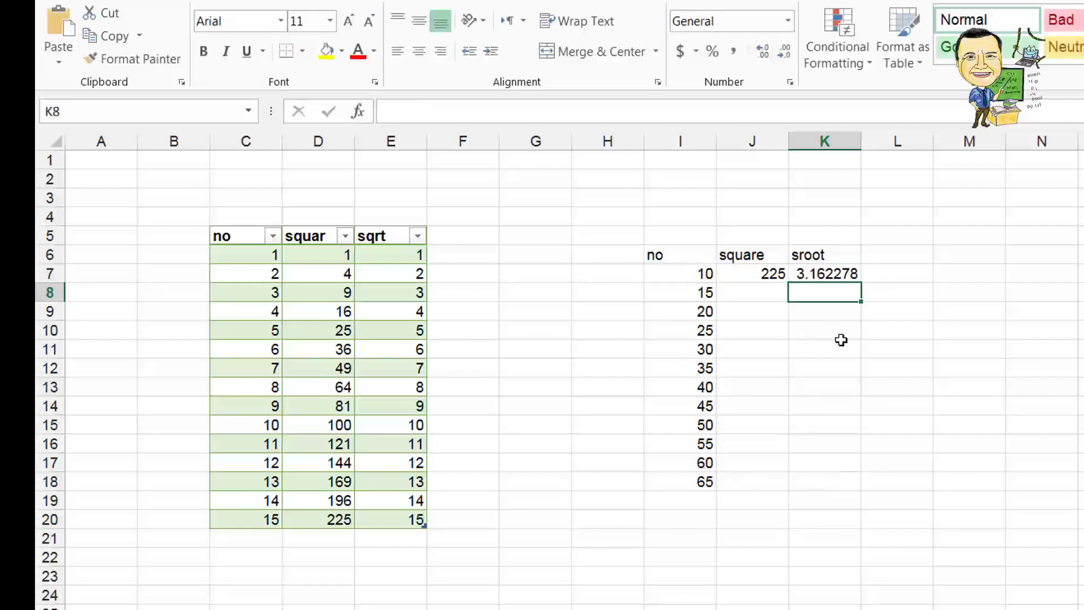
Fill both formulas down to row 18, undo it, and select I6:K18
left_click_drag(833, 273, 763, 273)
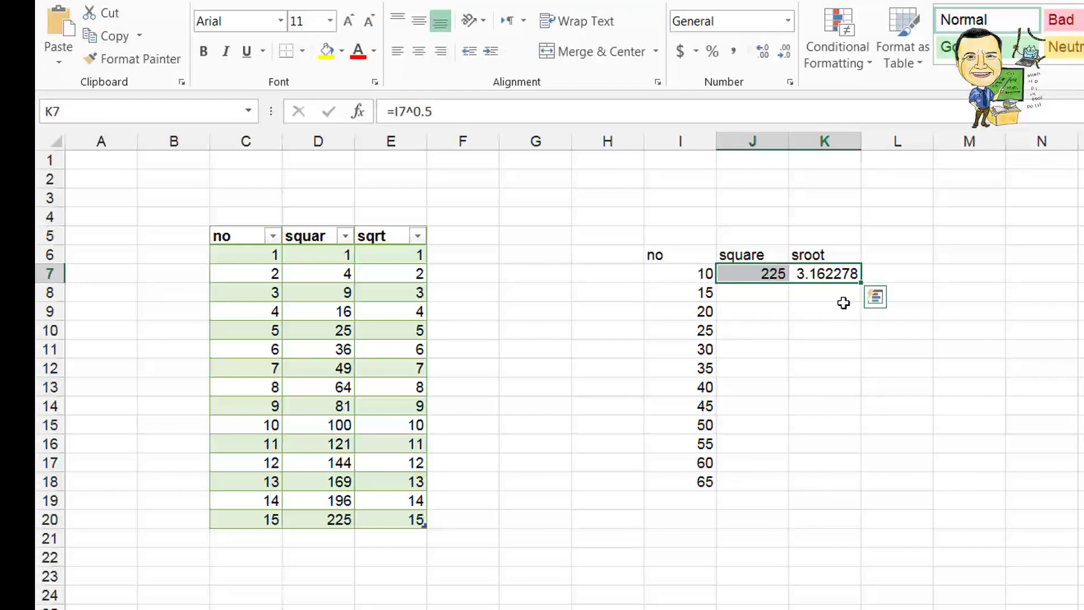
left_click_drag(863, 280, 830, 497)
left_click(797, 573)
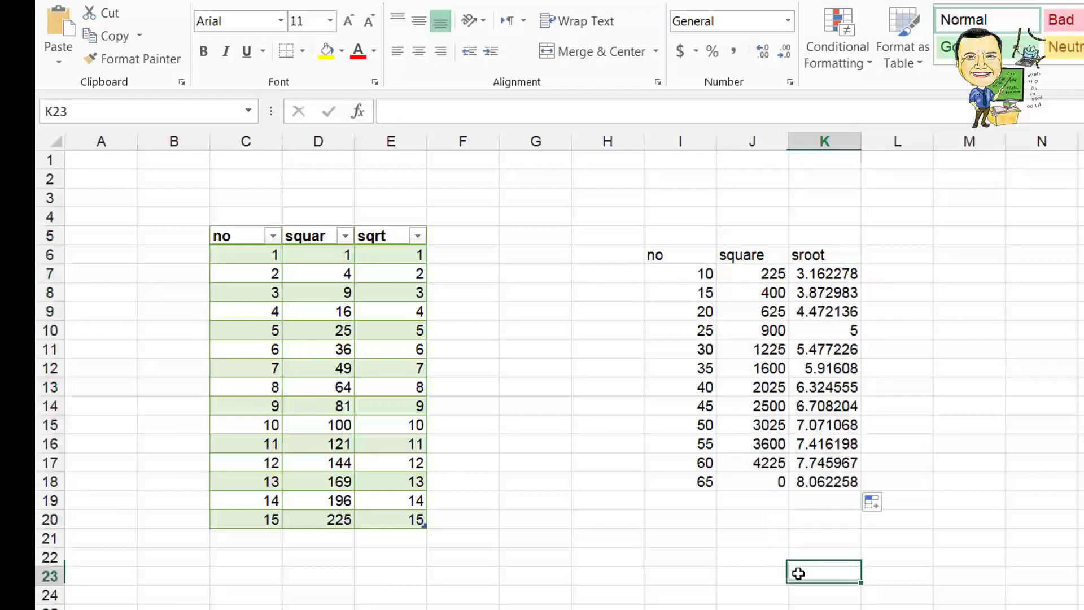
key("ctrl+z")
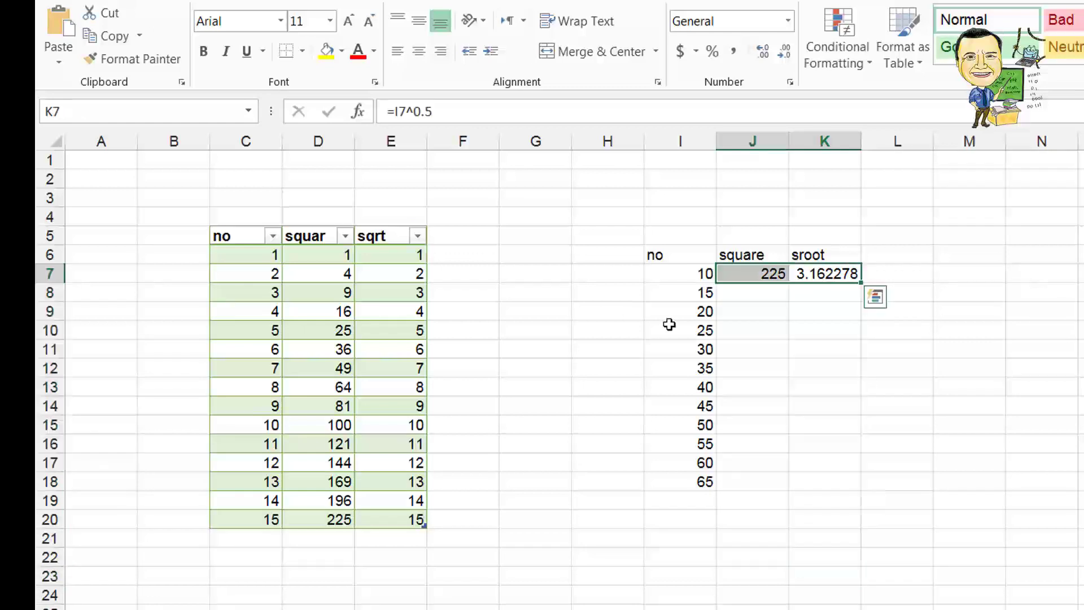
left_click_drag(659, 258, 814, 482)
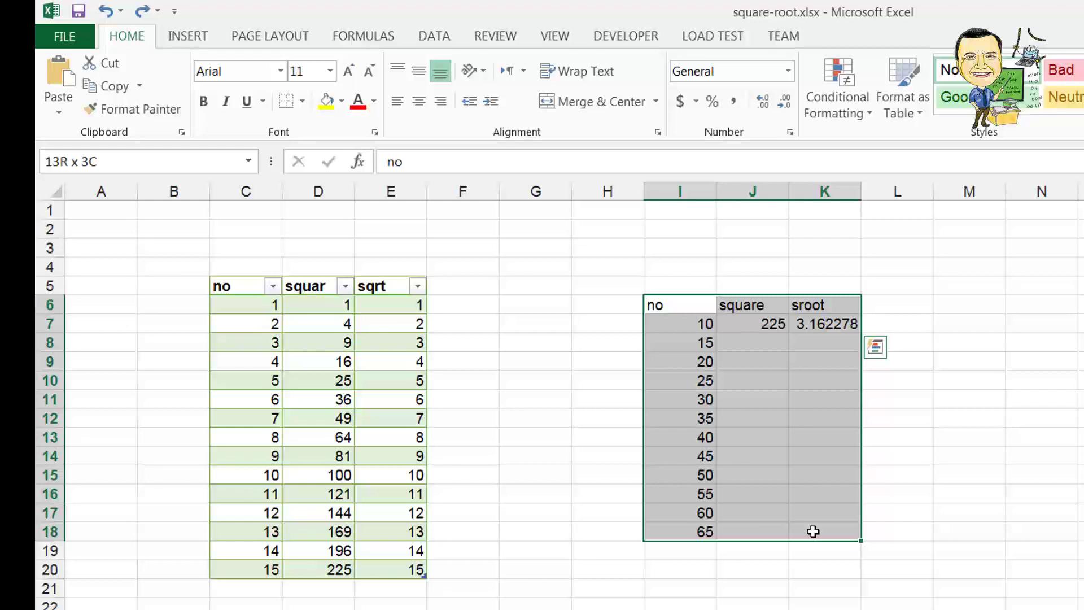
Convert I6:K18 into an Excel table with 'My table has headers' checked
left_click(179, 38)
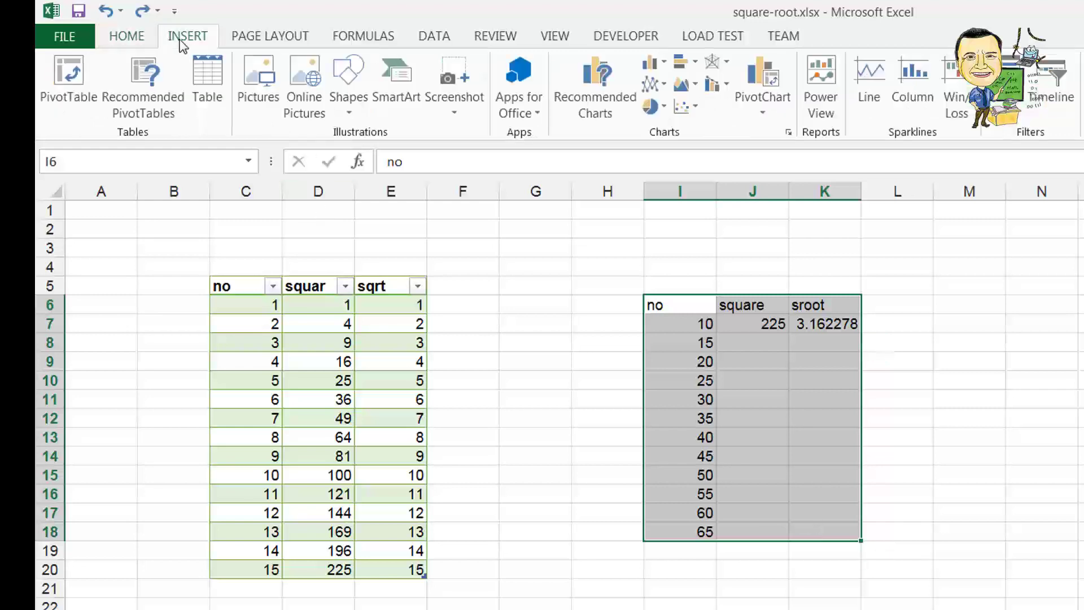
left_click(207, 85)
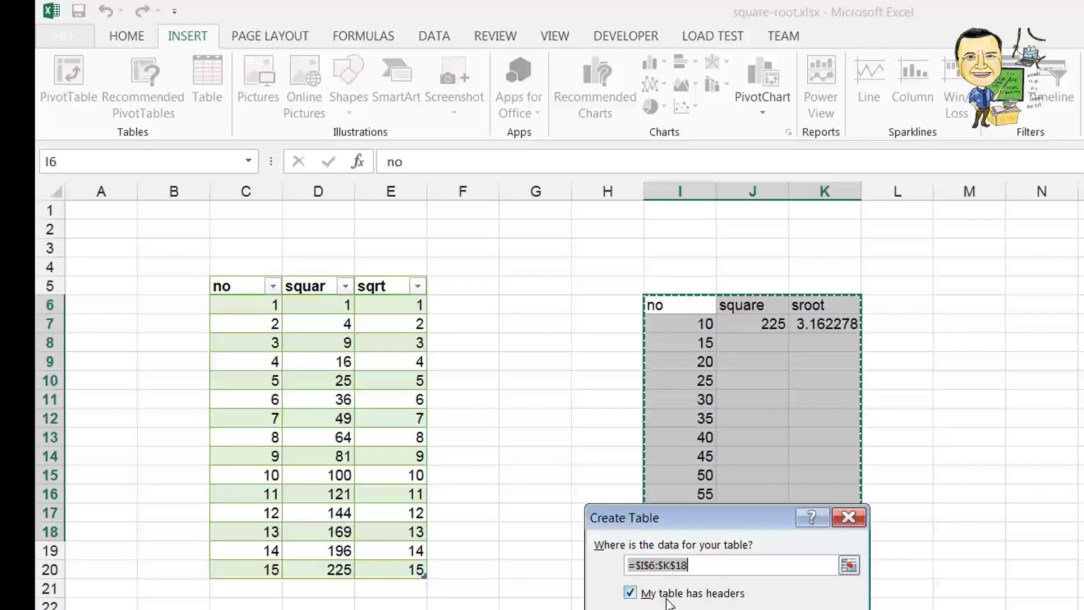
key("Return")
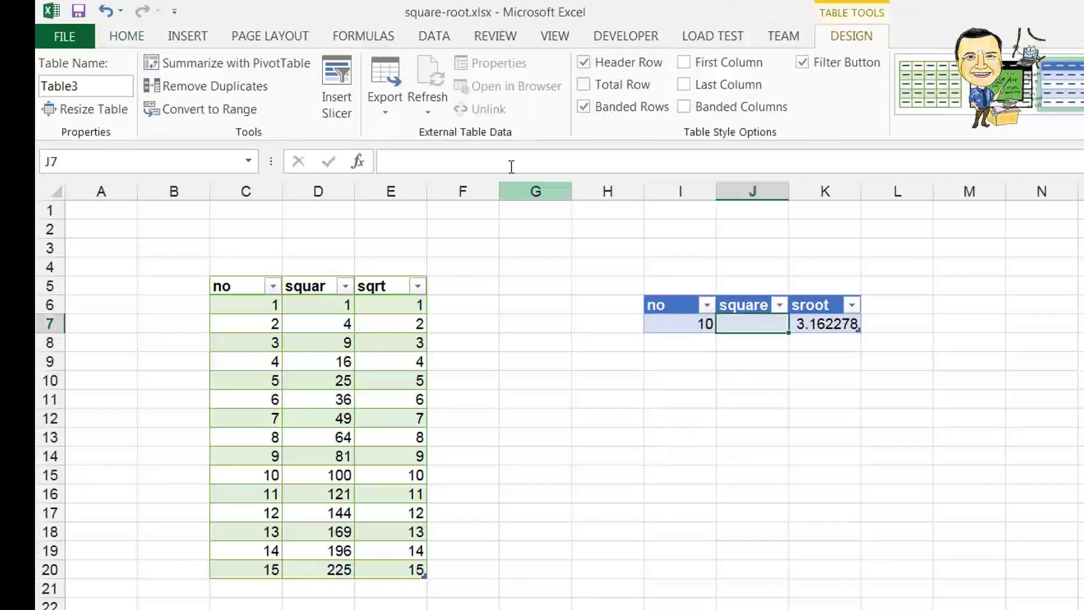
Enter the square formula from the no column in J7, giving 100 for 10
left_click(473, 166)
type("=")
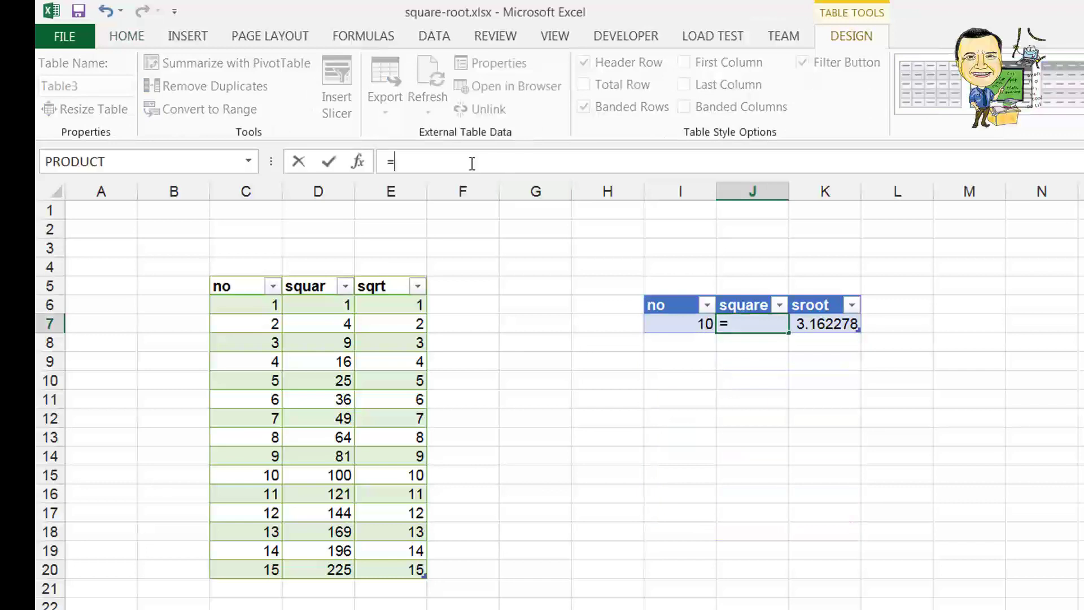
left_click(687, 323)
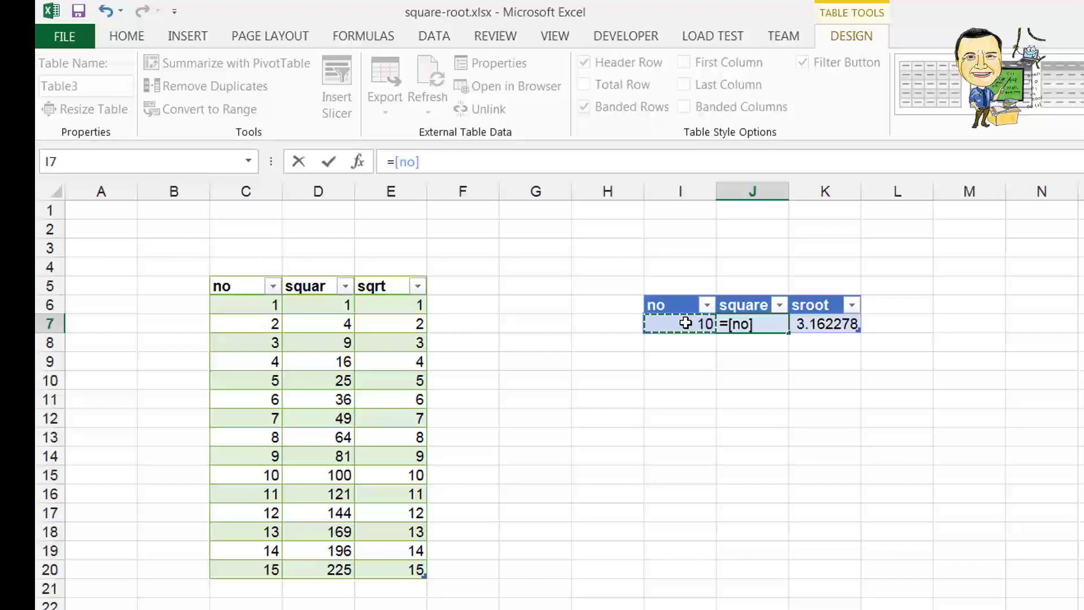
type("*")
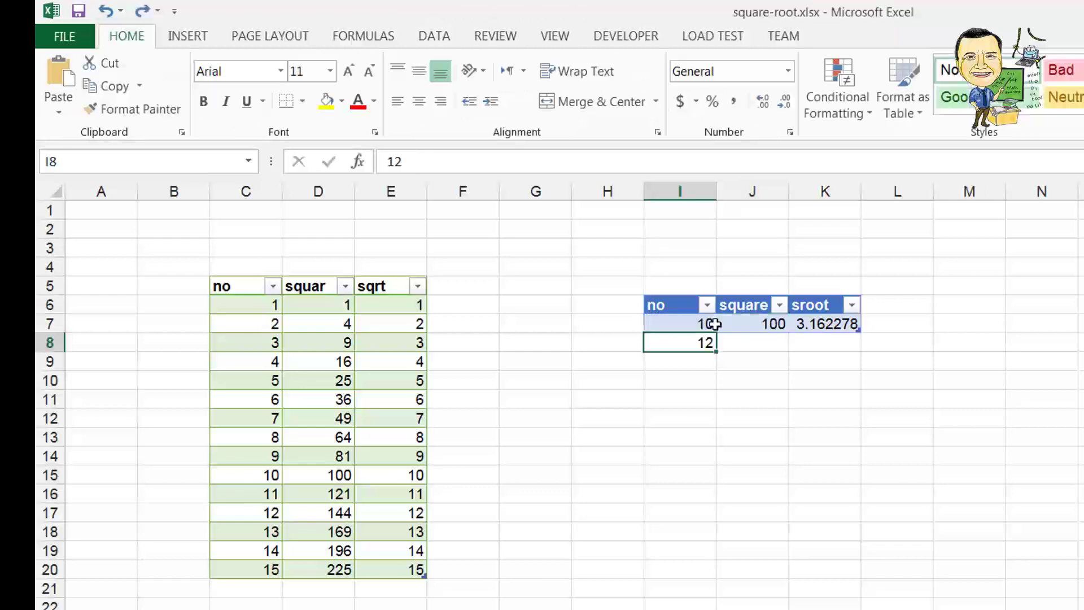
left_click(828, 323)
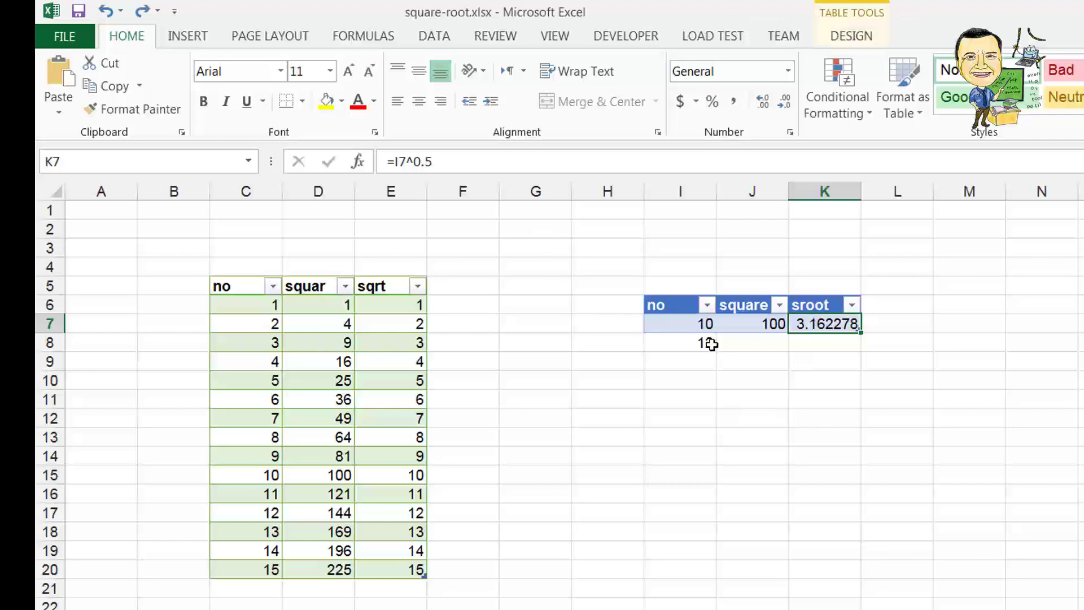
type("=")
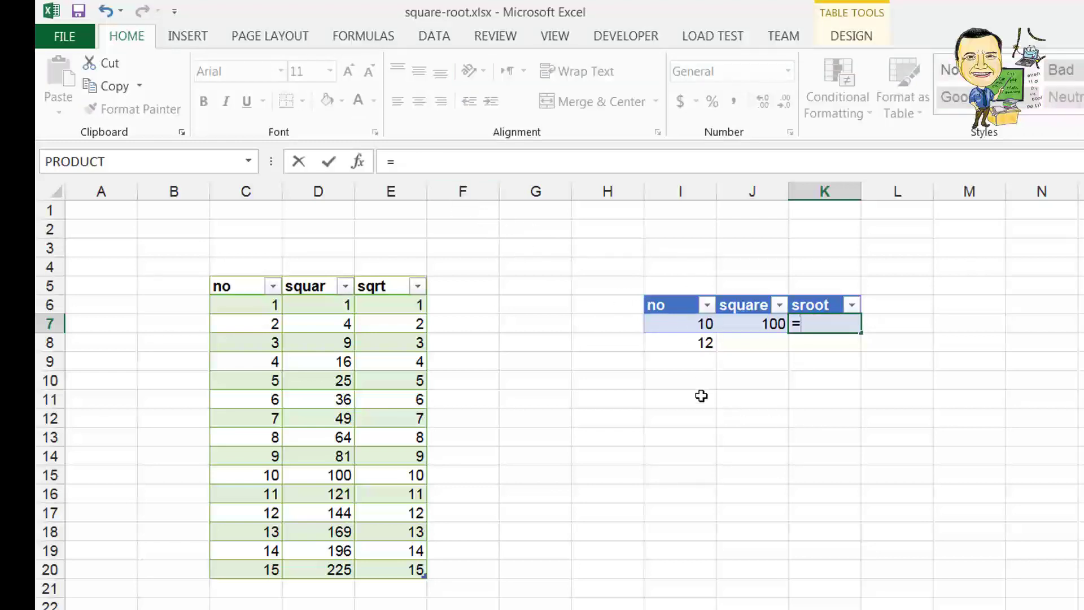
key("Escape")
left_click(781, 323)
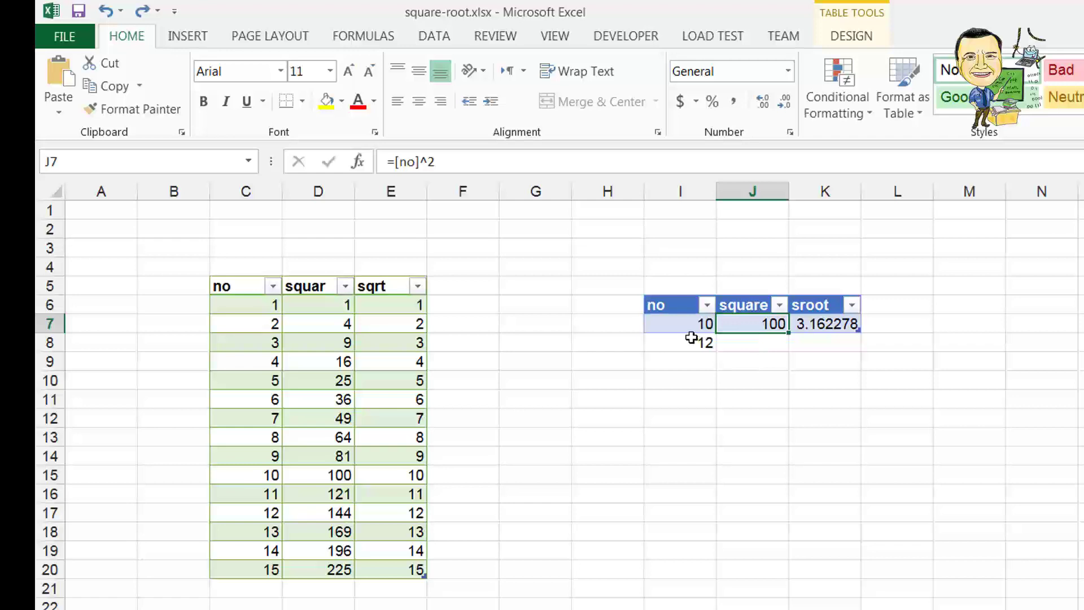
left_click(816, 322)
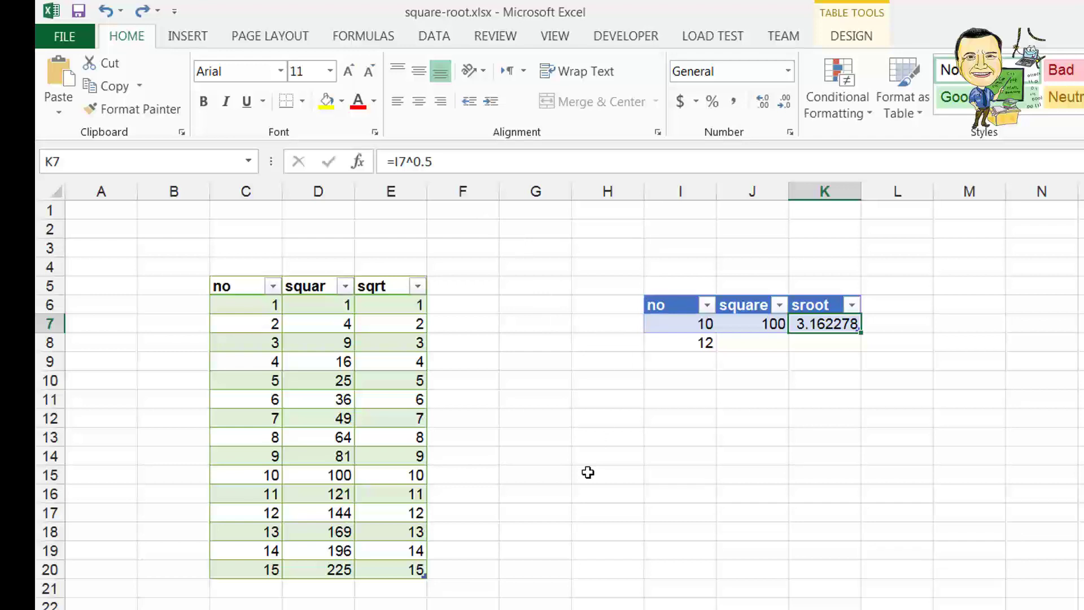
Enter =[no]^0.5 in the sroot column, giving 3.162278 for 10
type("=")
left_click(677, 320)
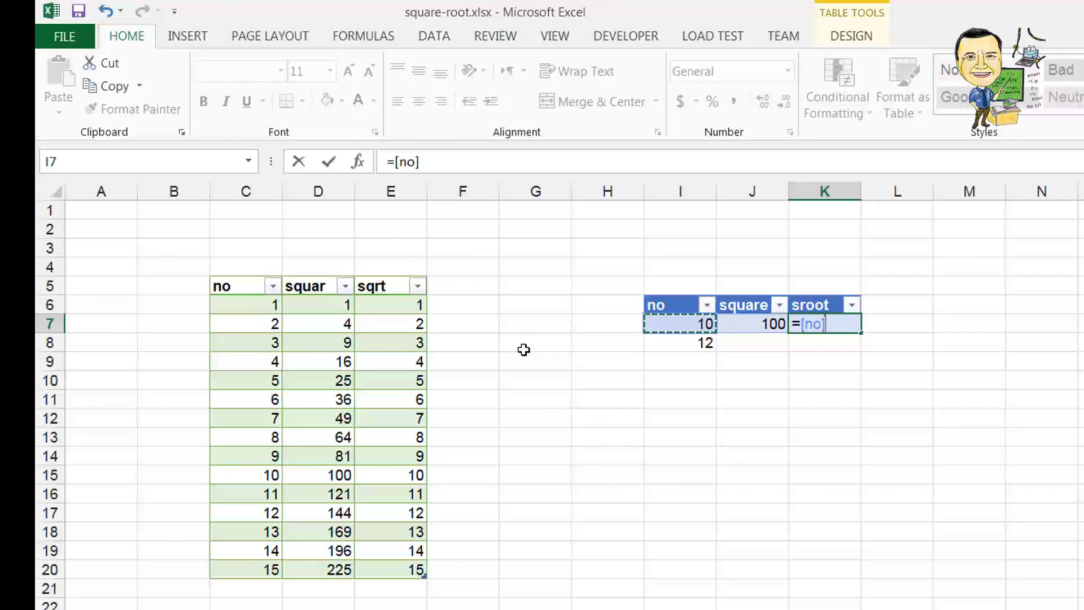
type("^0.5")
key("Return")
left_click(818, 325)
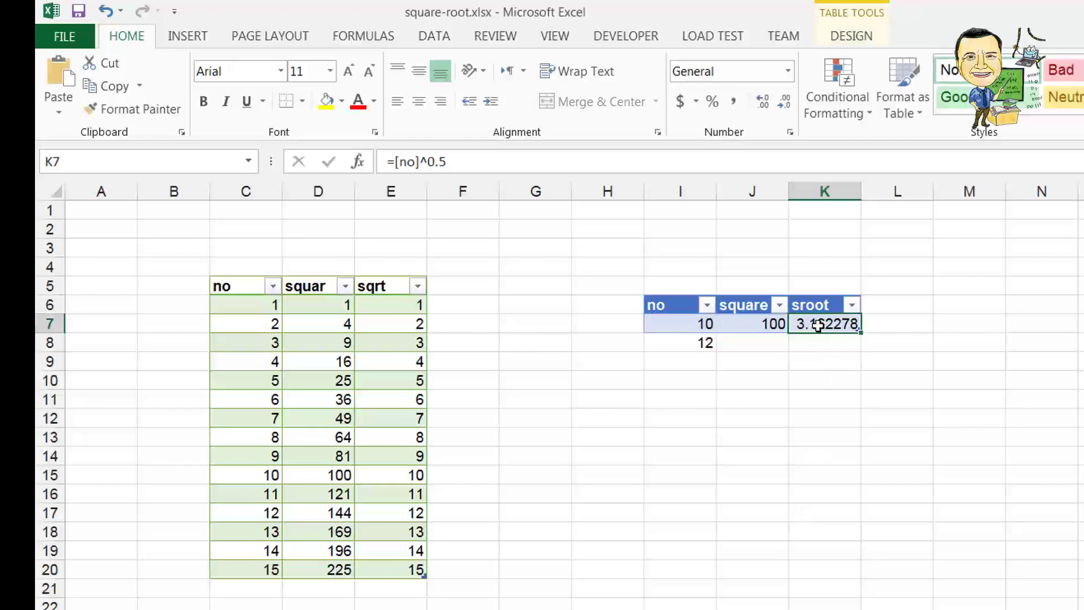
left_click(324, 308)
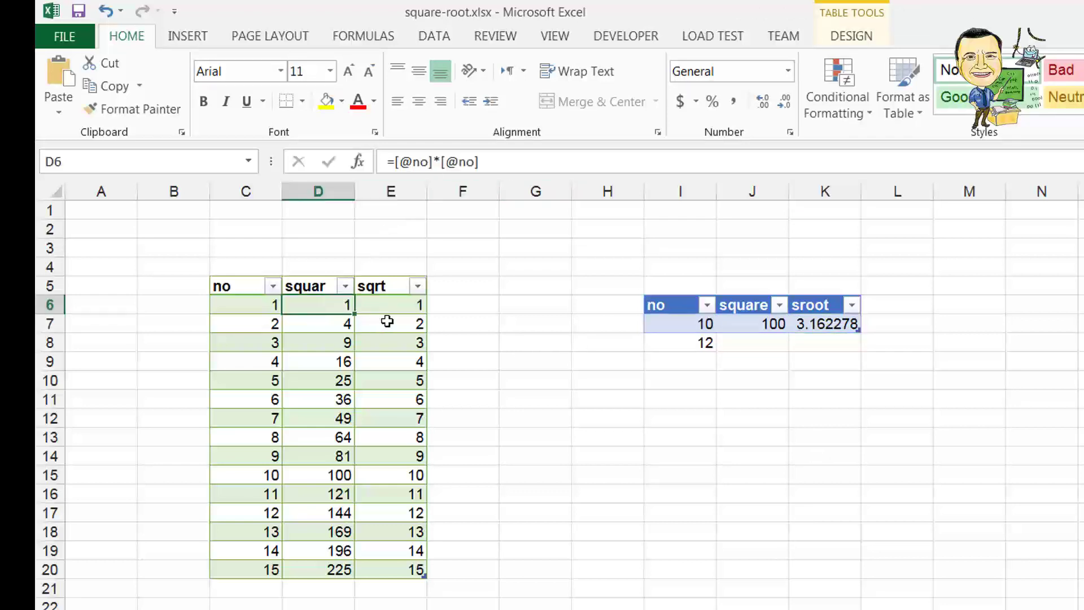
left_click(401, 310)
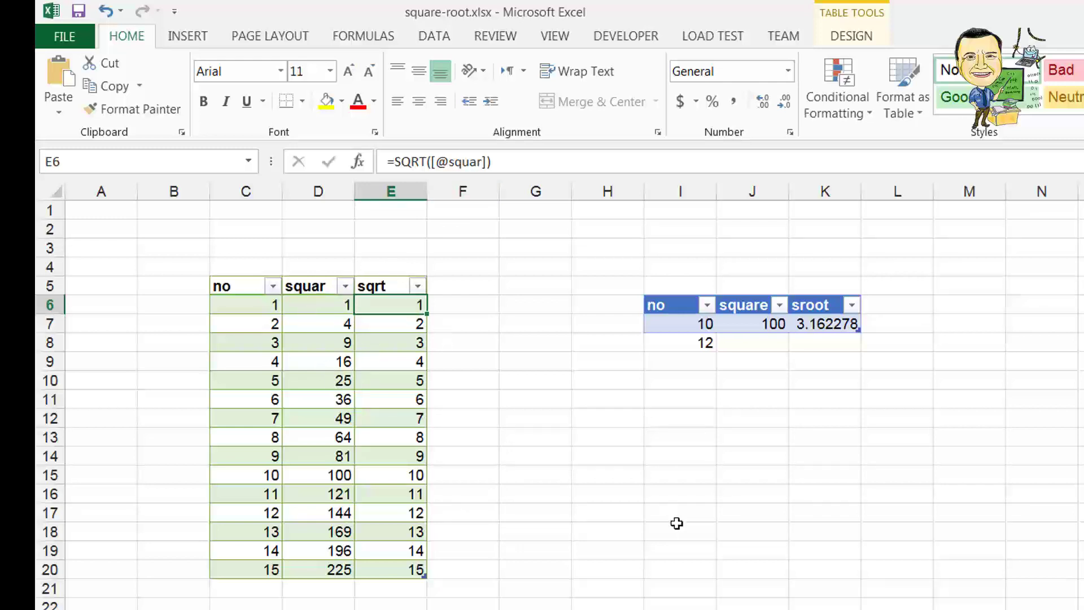
left_click(823, 325)
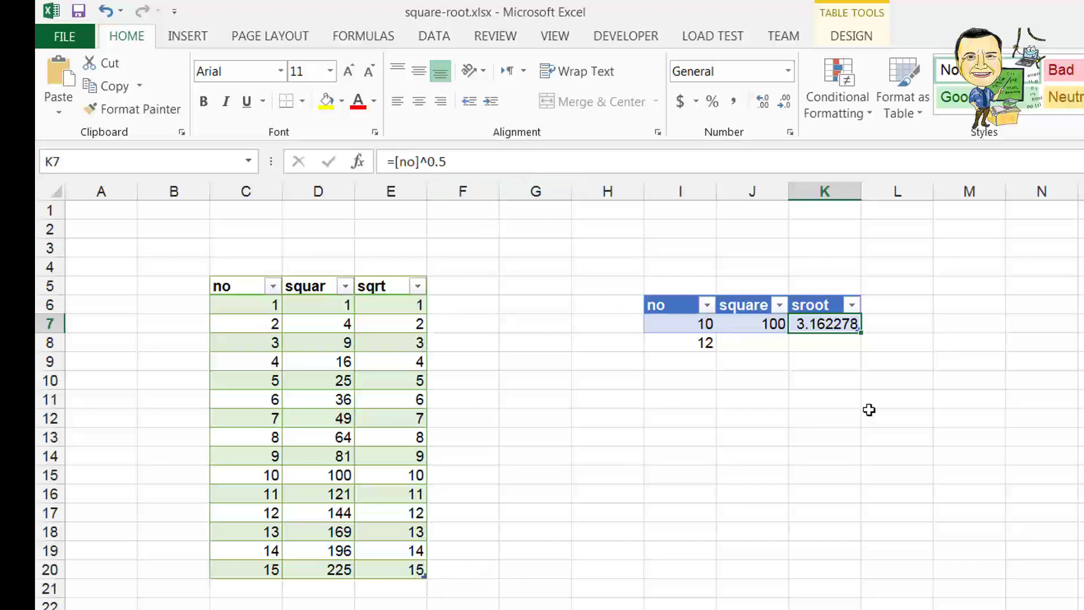
Clear the stray 12 and add 11, 15, 25 and 12 as new no rows
left_click(770, 342)
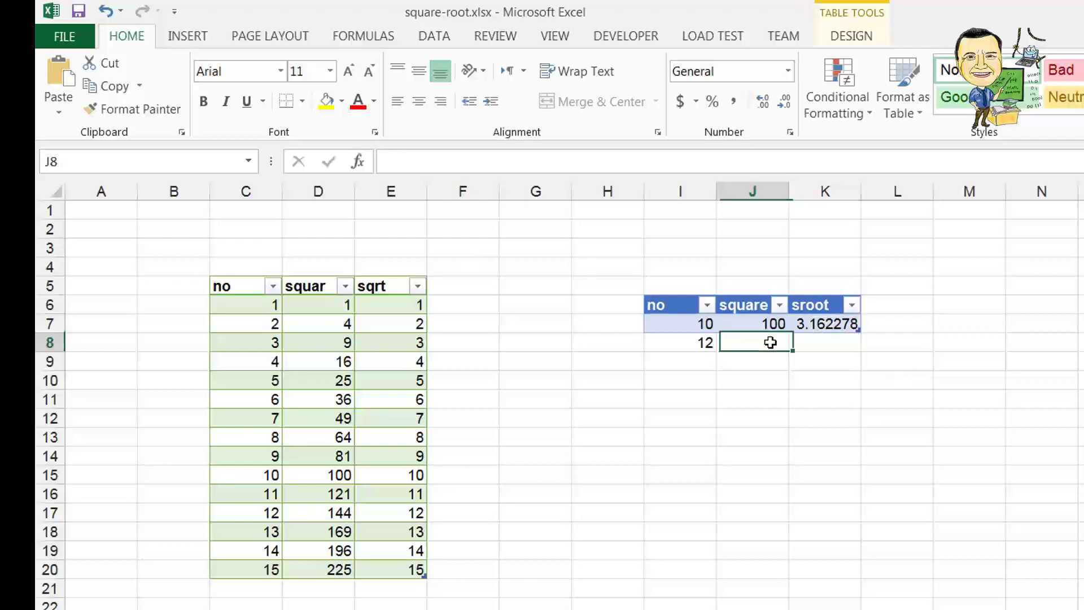
left_click(695, 344)
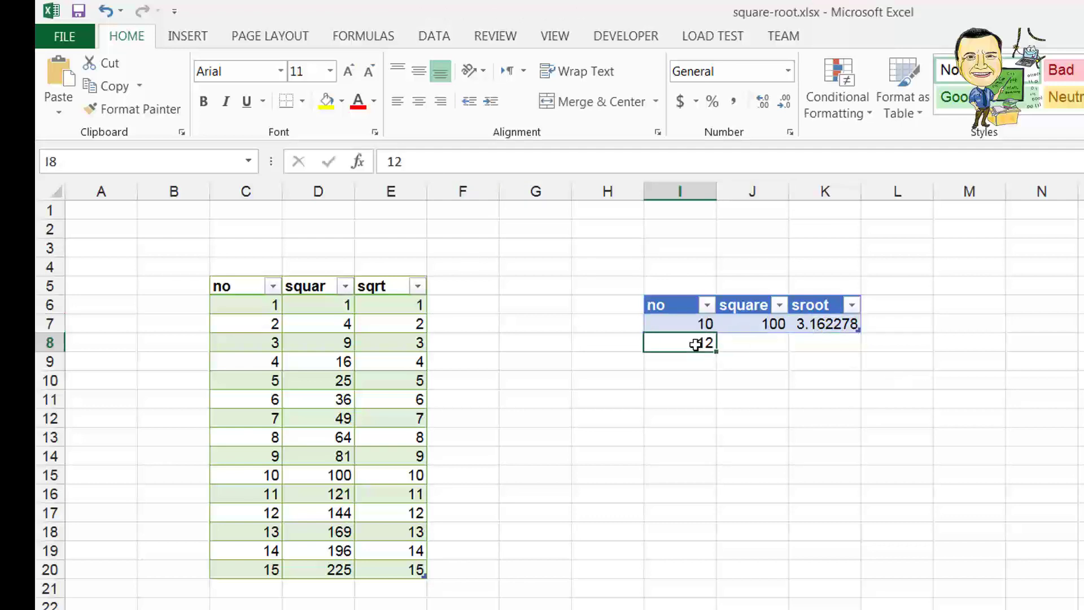
key("Delete")
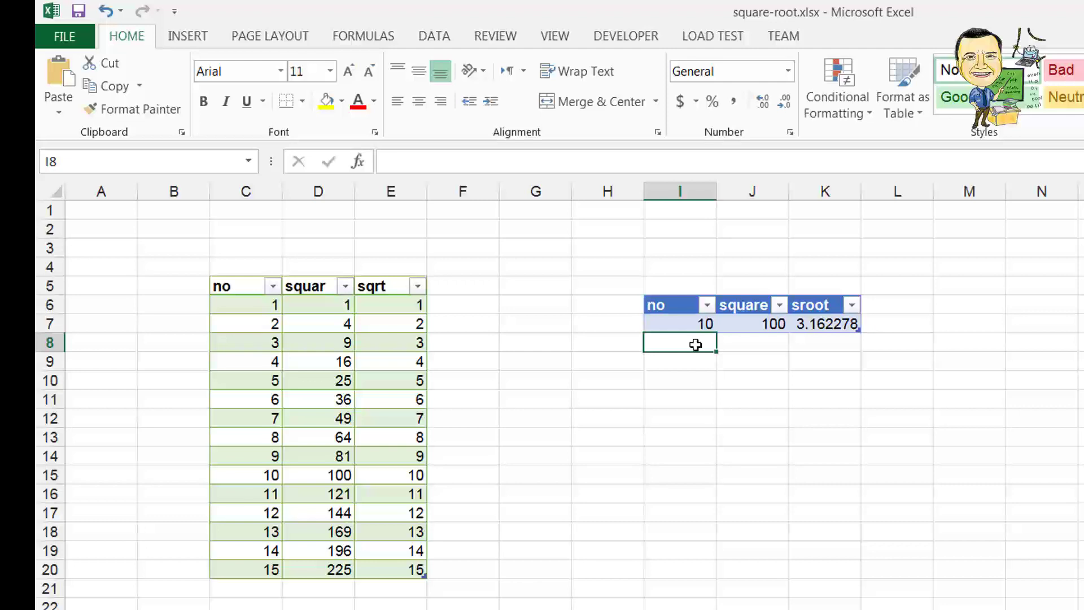
type("11")
key("Return")
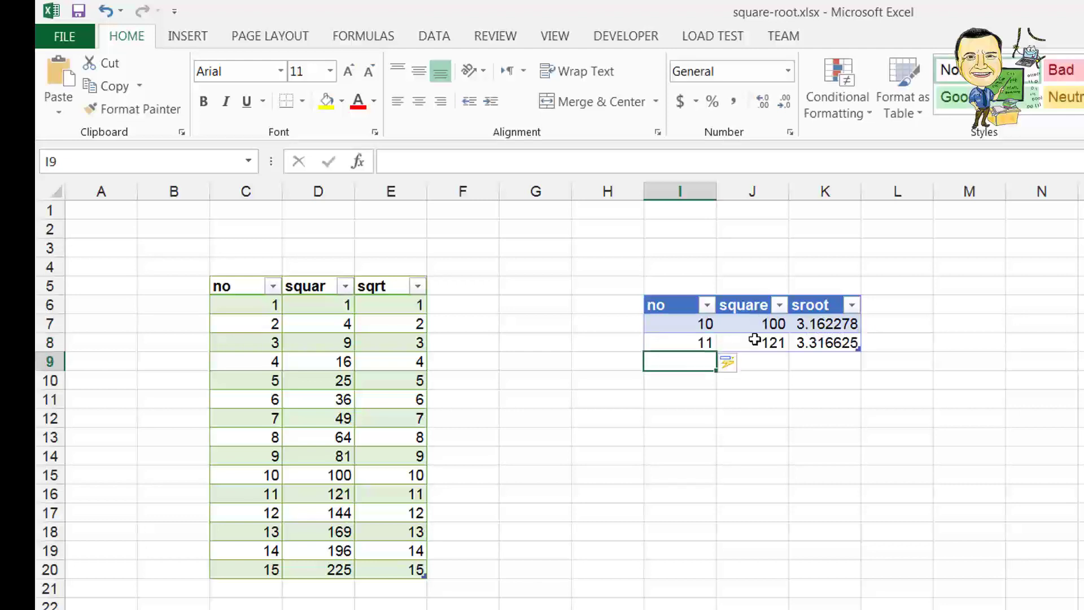
type("15")
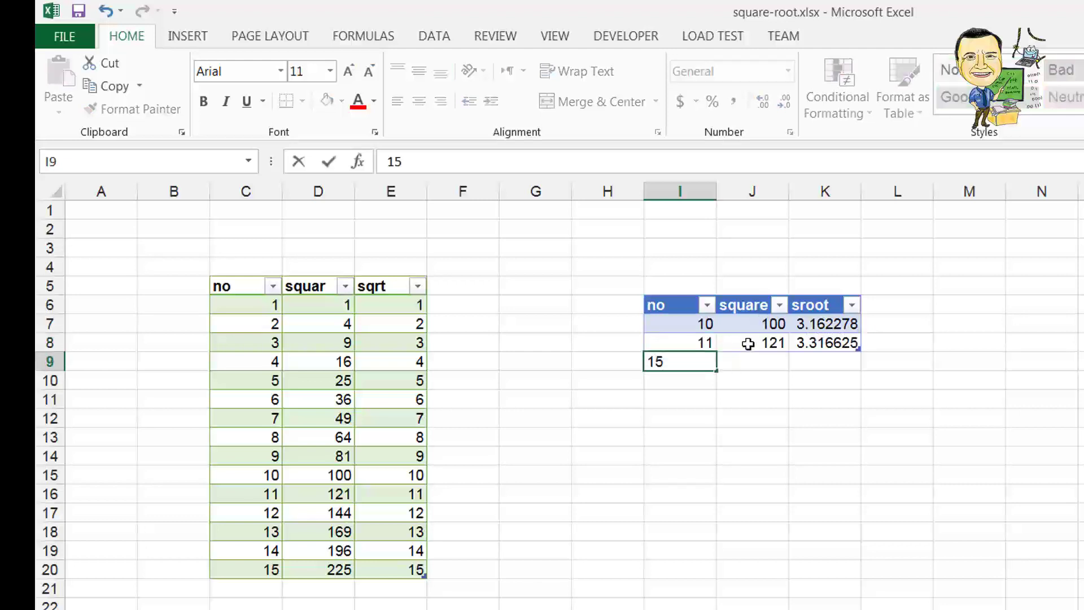
key("Return")
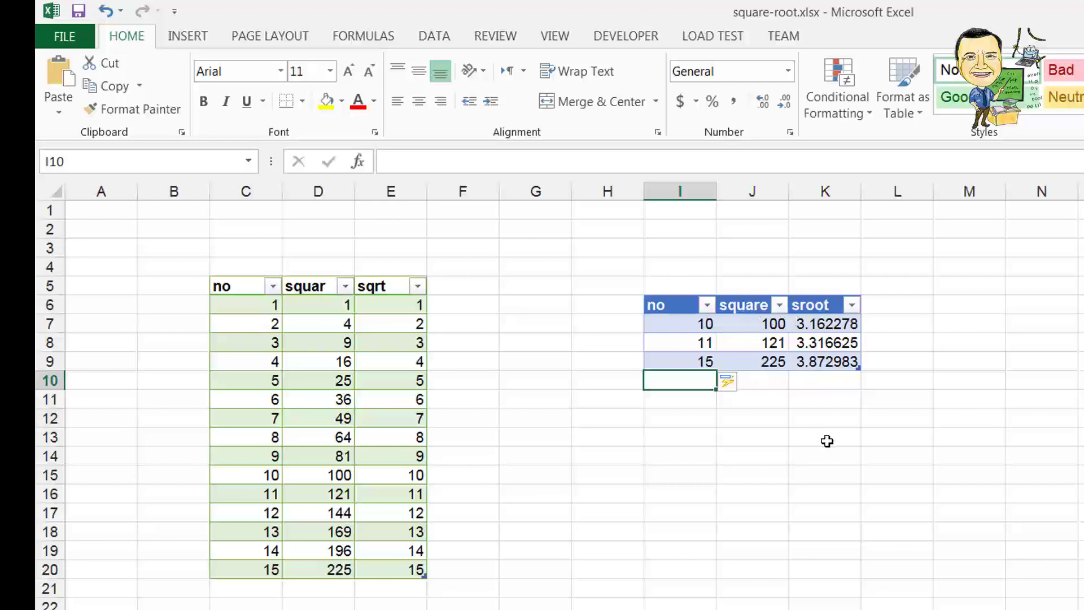
type("25")
key("Return")
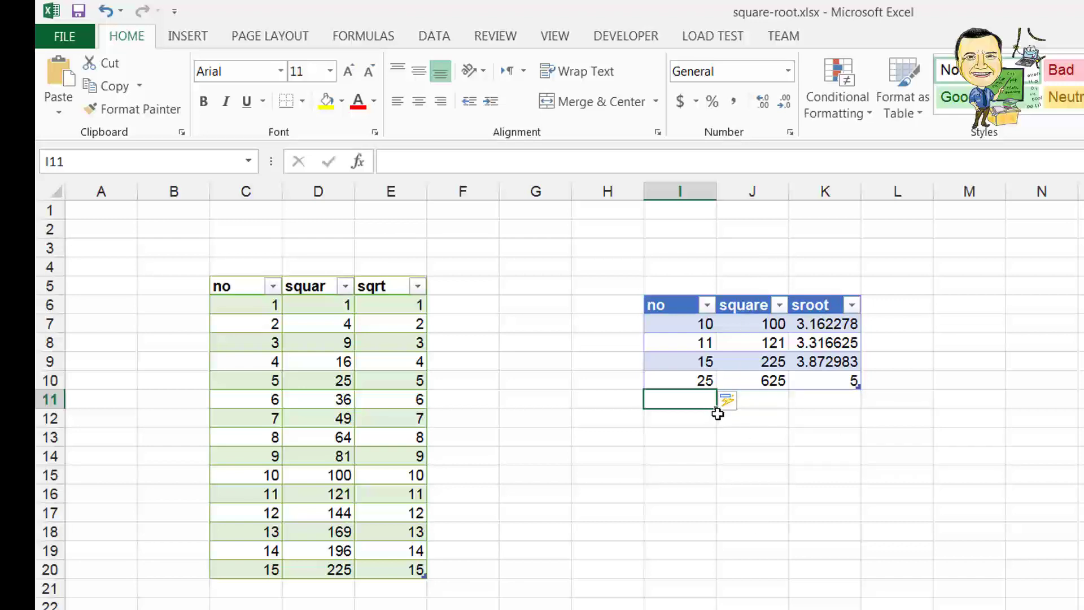
type("12")
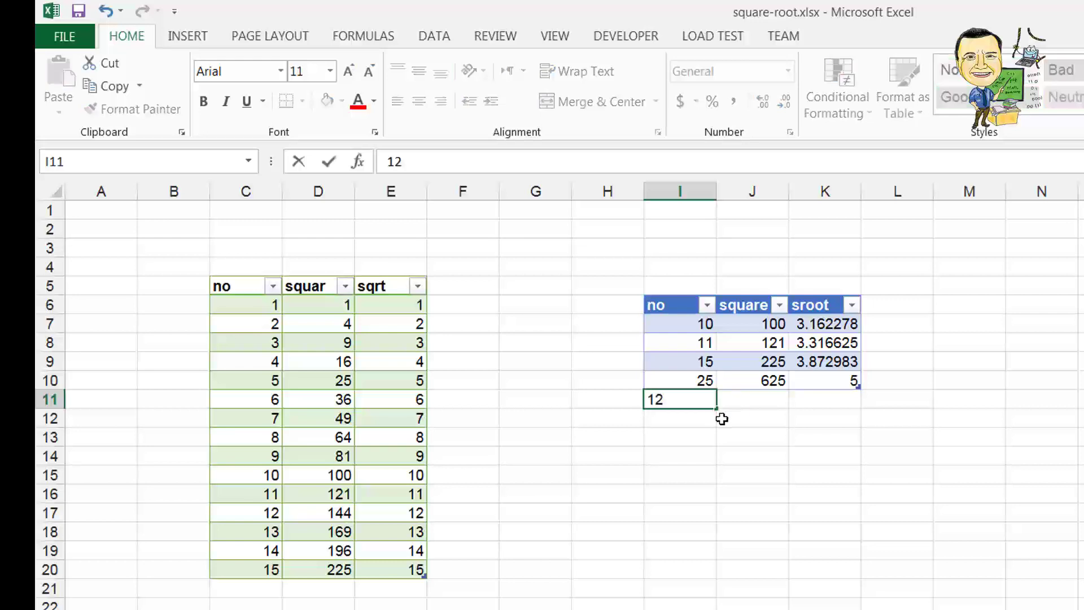
key("Return")
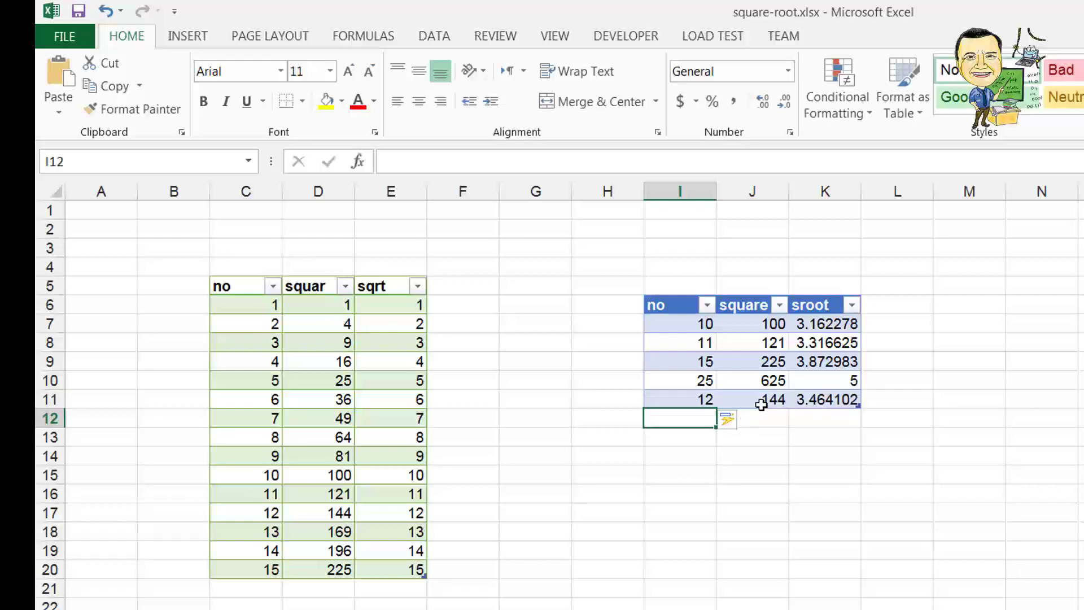